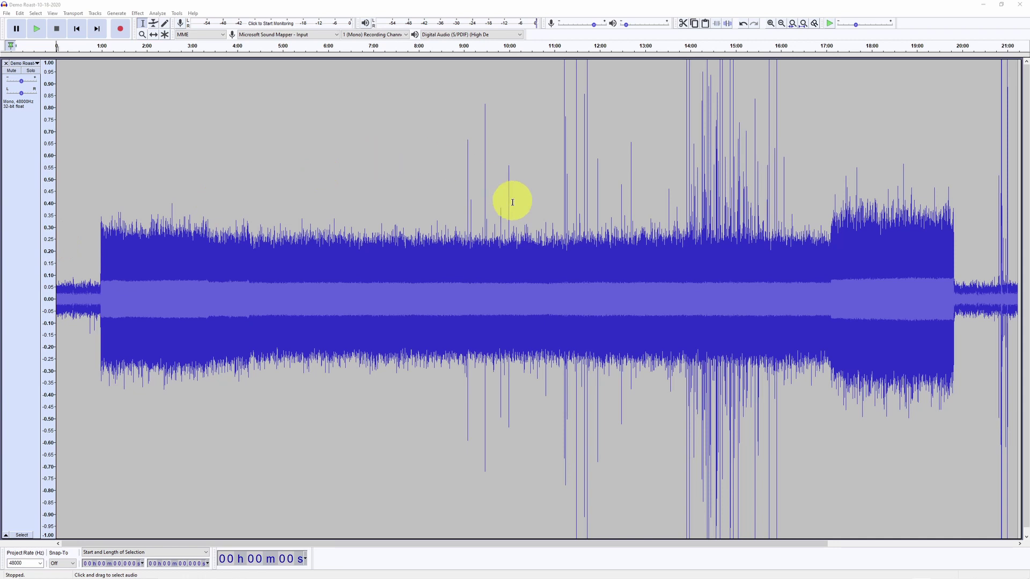
# Play back the crack spikes around 11:11 and 14:33, then return to the start.
pyautogui.click(562, 210)
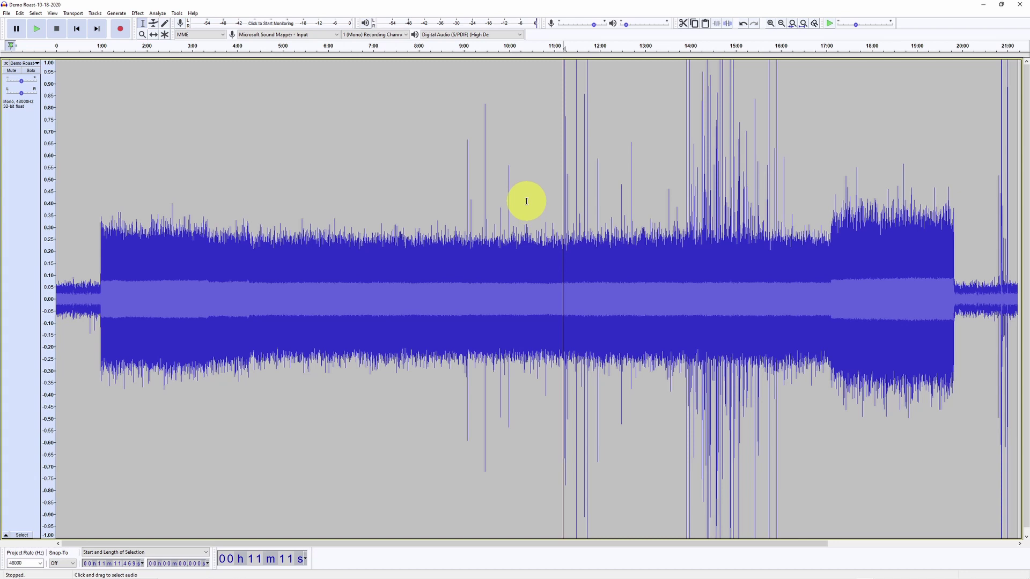
pyautogui.press('space')
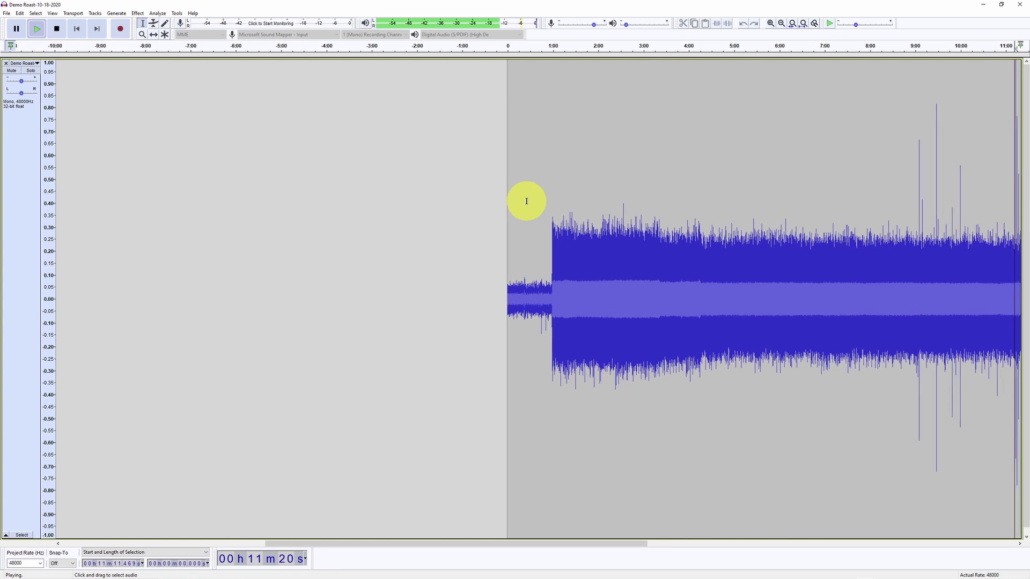
pyautogui.press('space')
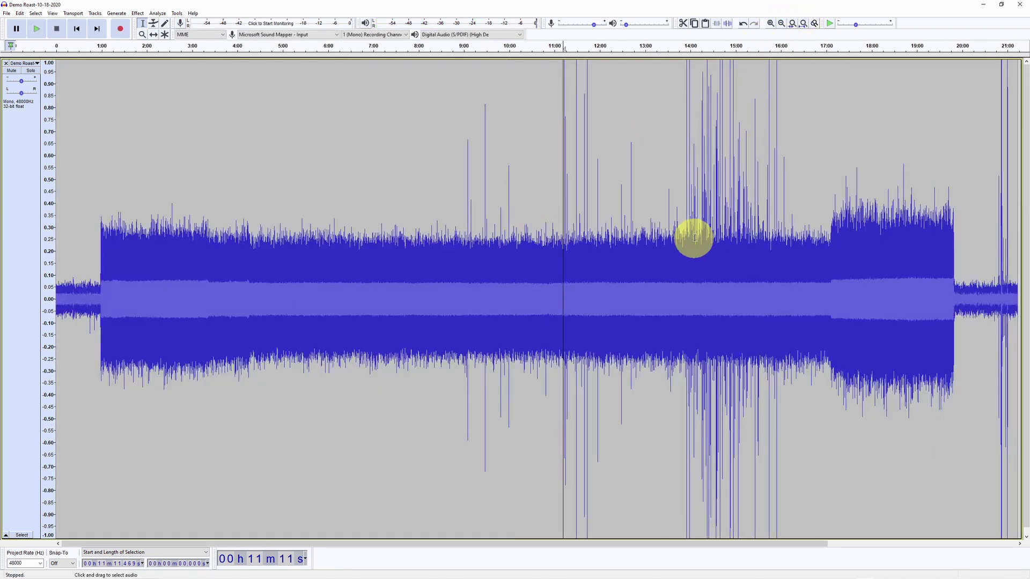
pyautogui.click(715, 210)
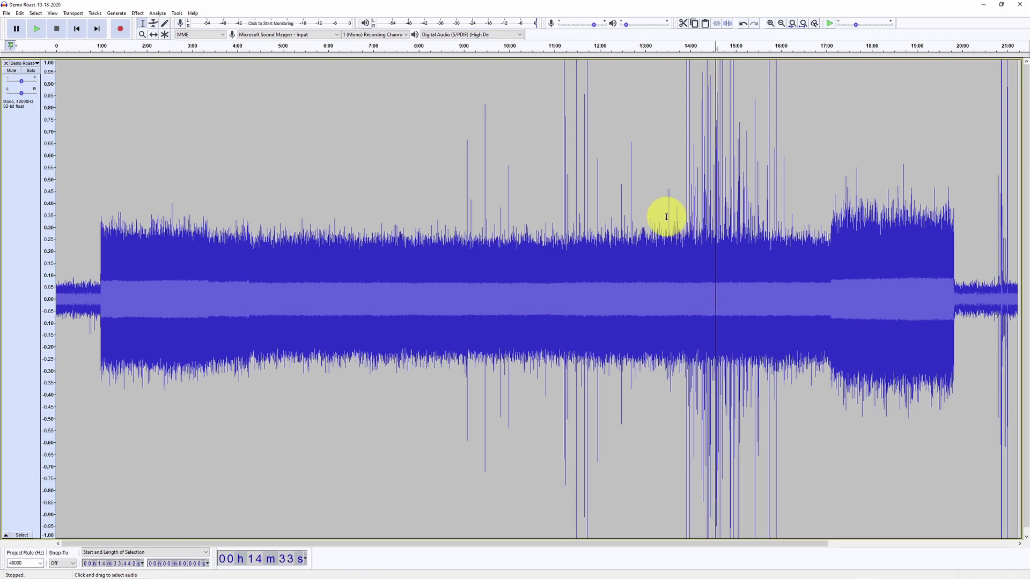
pyautogui.press('space')
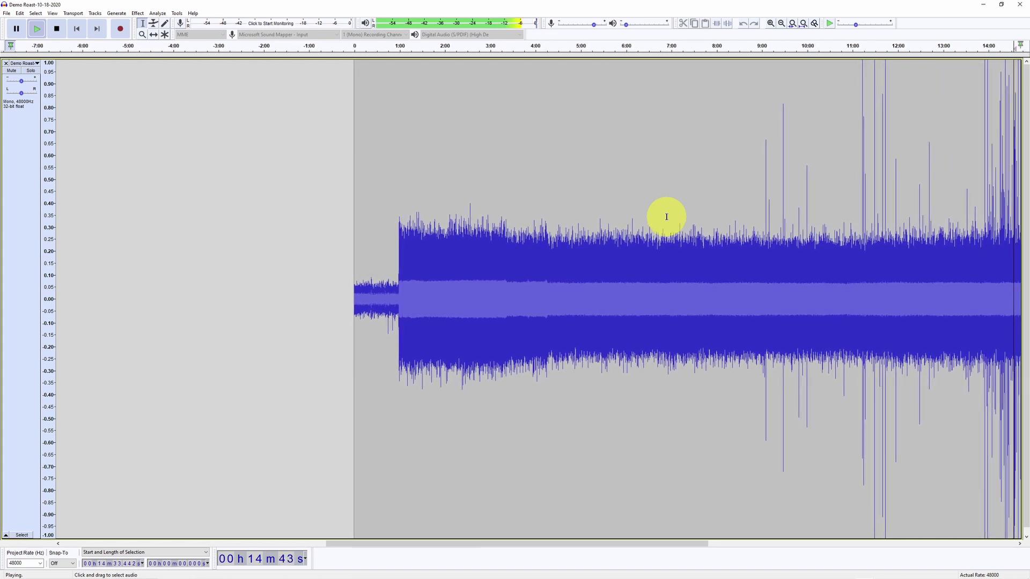
pyautogui.press('space')
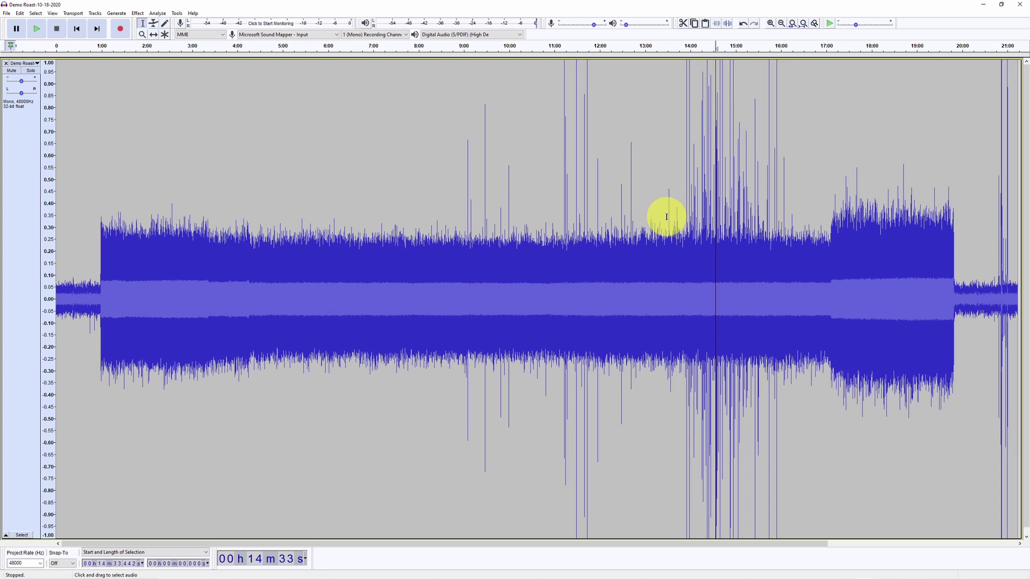
pyautogui.press('Home')
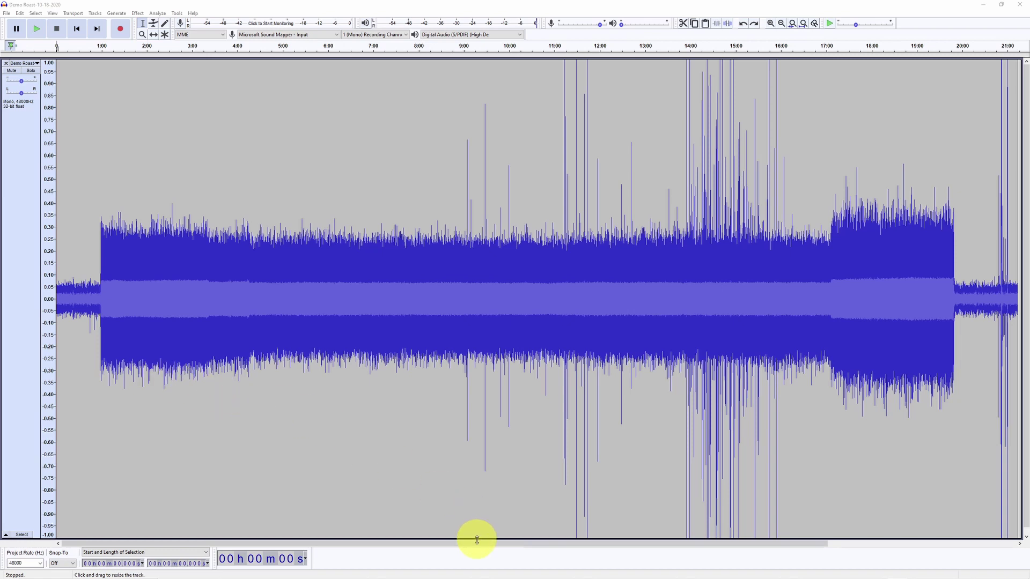
# Shrink the track, select all audio and duplicate it into a second track.
pyautogui.moveTo(477, 539); pyautogui.dragTo(462, 291)
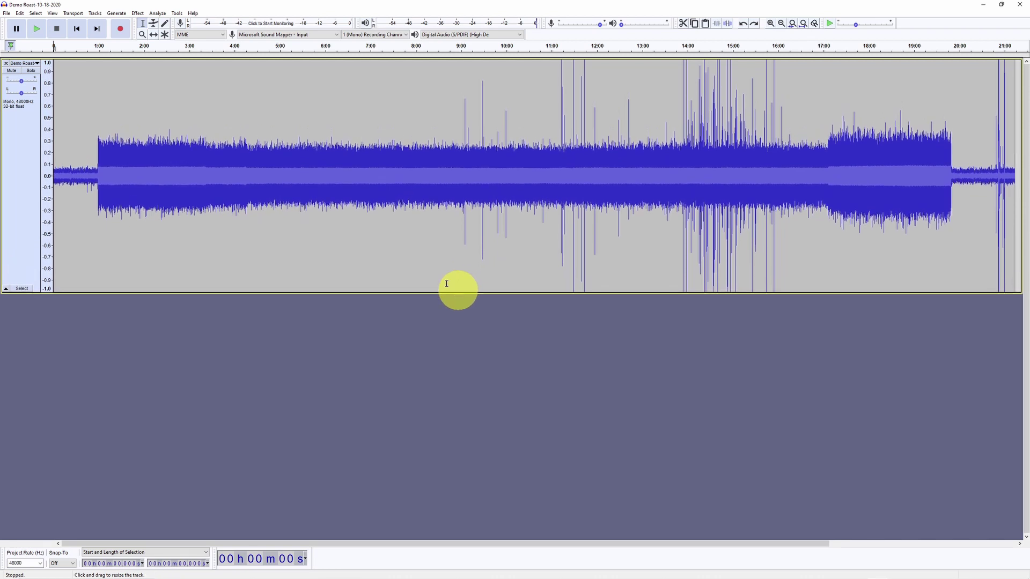
pyautogui.click(21, 15)
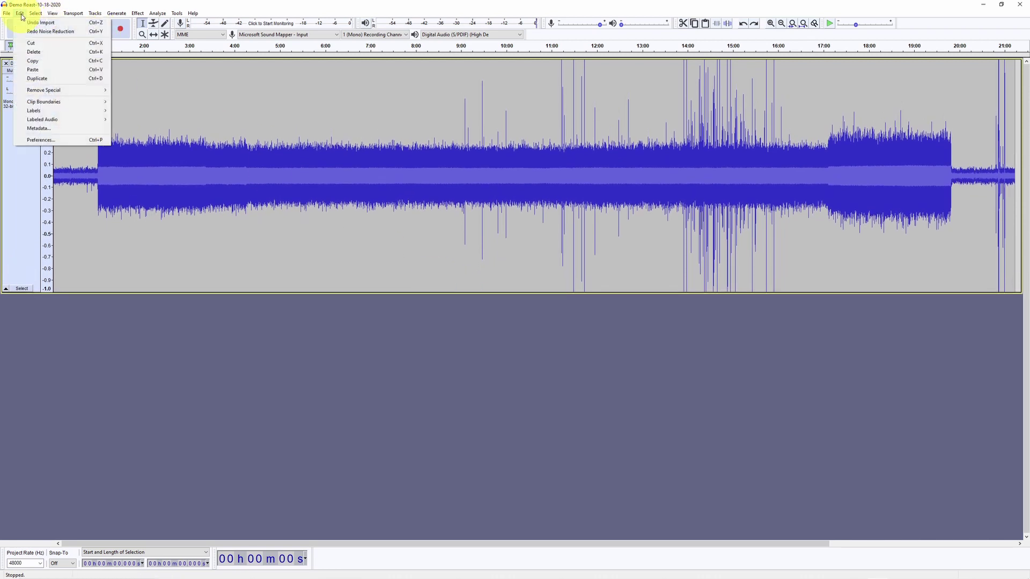
pyautogui.click(37, 79)
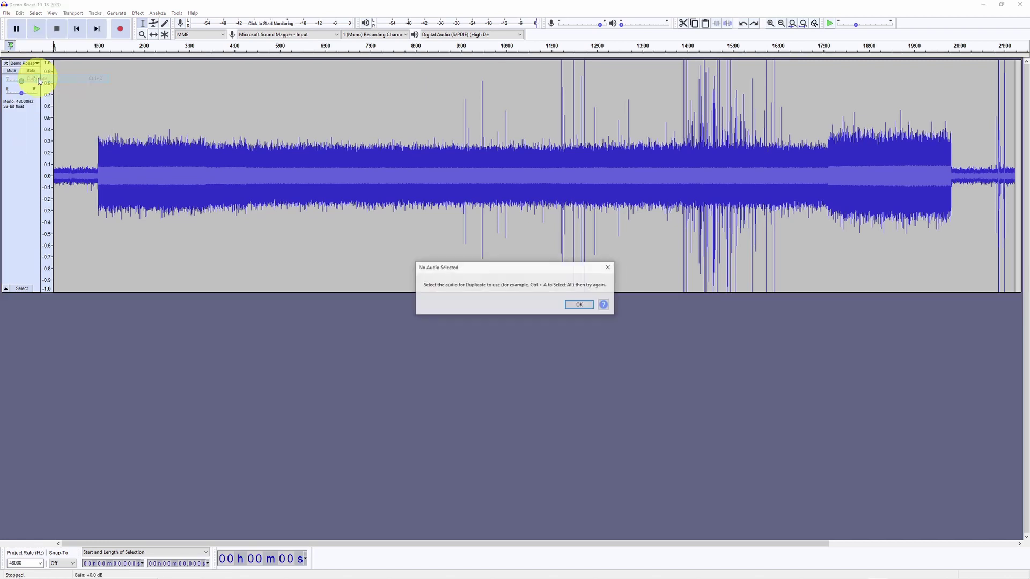
pyautogui.click(583, 304)
pyautogui.hotkey('ctrl', 'a')
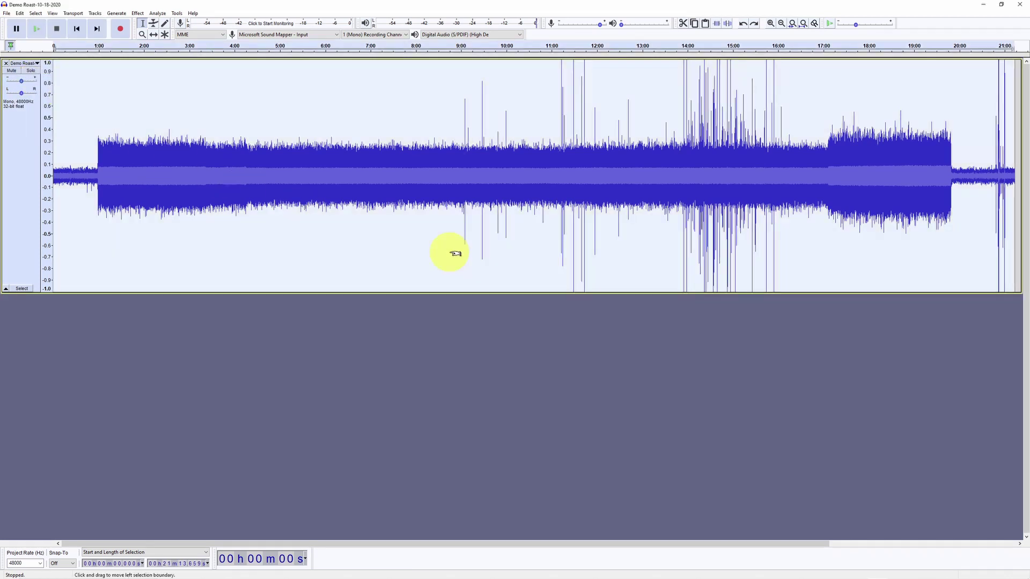
pyautogui.click(20, 13)
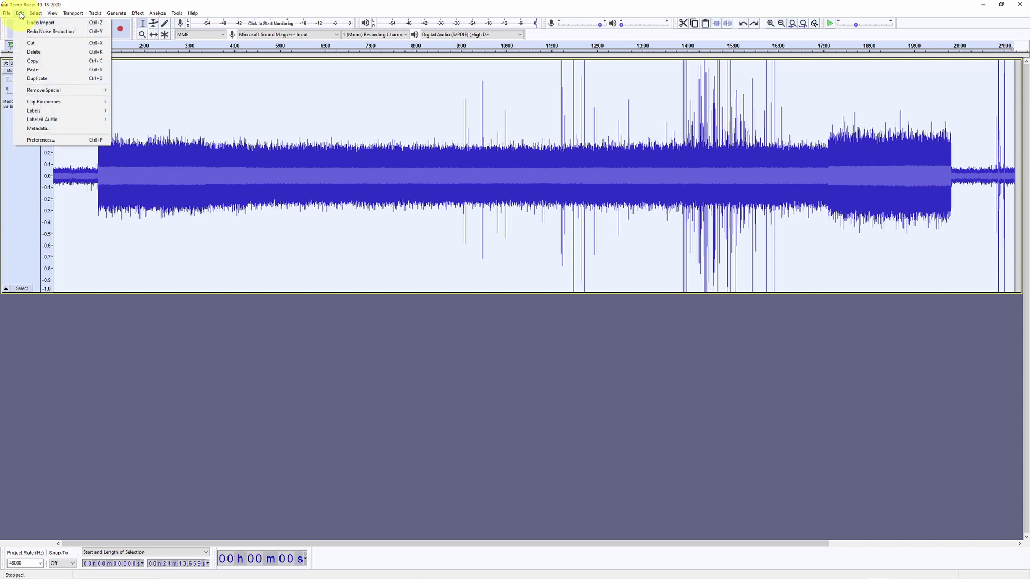
pyautogui.click(42, 79)
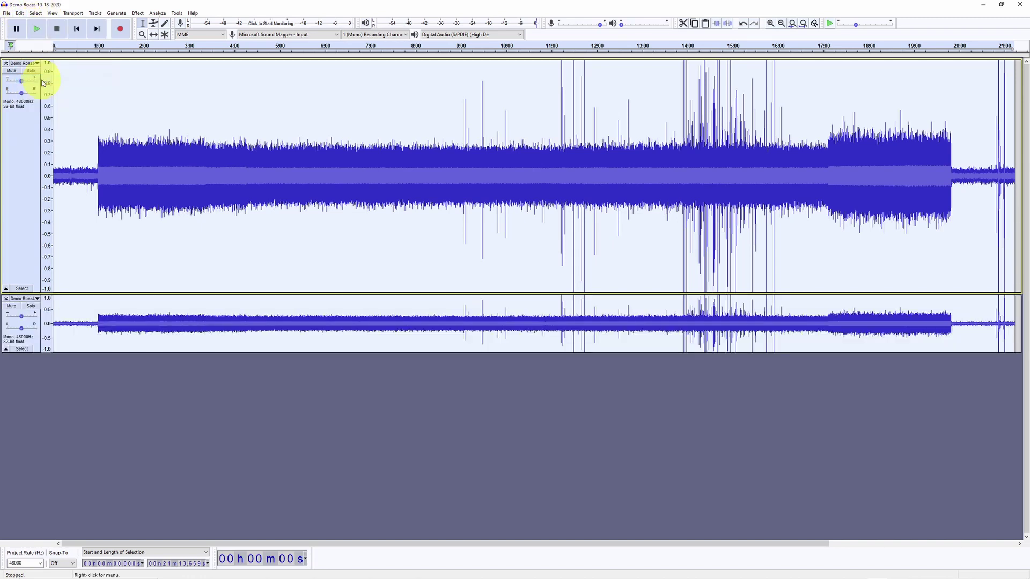
# Enlarge the duplicate track and select about 7:17 to 8:47 in it.
pyautogui.moveTo(515, 353); pyautogui.dragTo(507, 521)
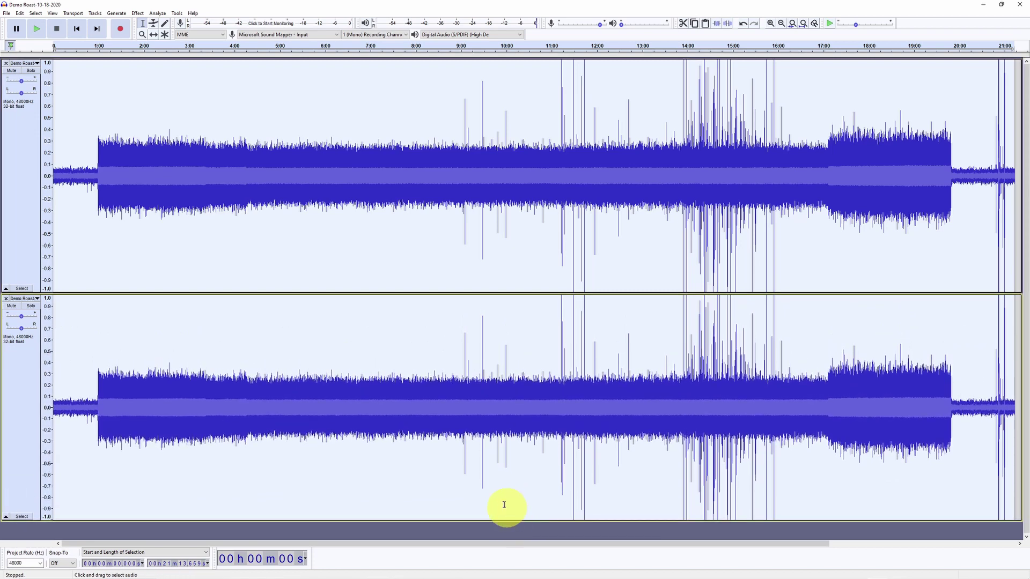
pyautogui.click(403, 398)
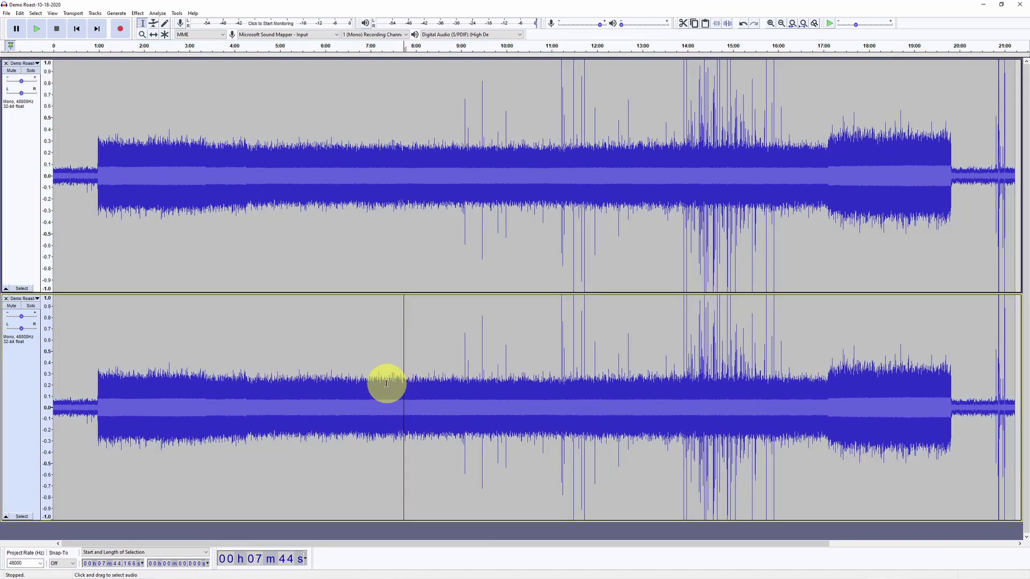
pyautogui.moveTo(384, 386); pyautogui.dragTo(451, 384)
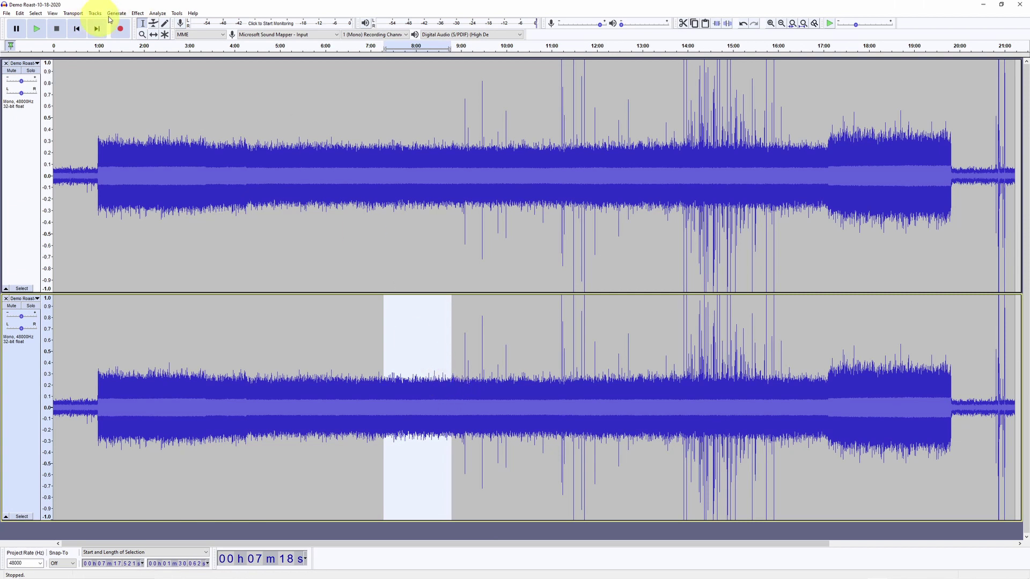
# Capture a Noise Reduction noise profile from the selected 7:17–8:47 stretch.
pyautogui.click(137, 13)
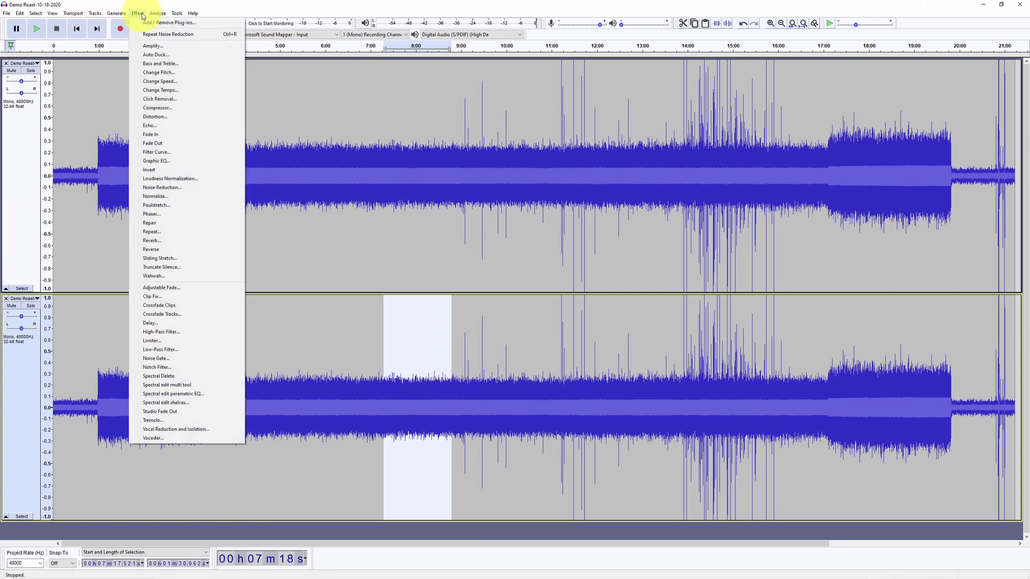
pyautogui.click(162, 189)
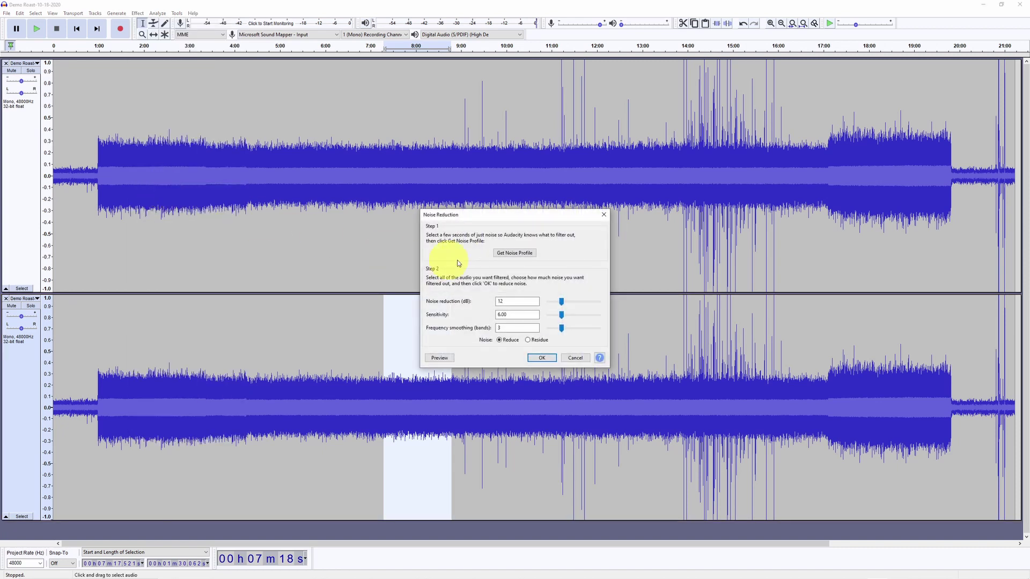
pyautogui.click(525, 253)
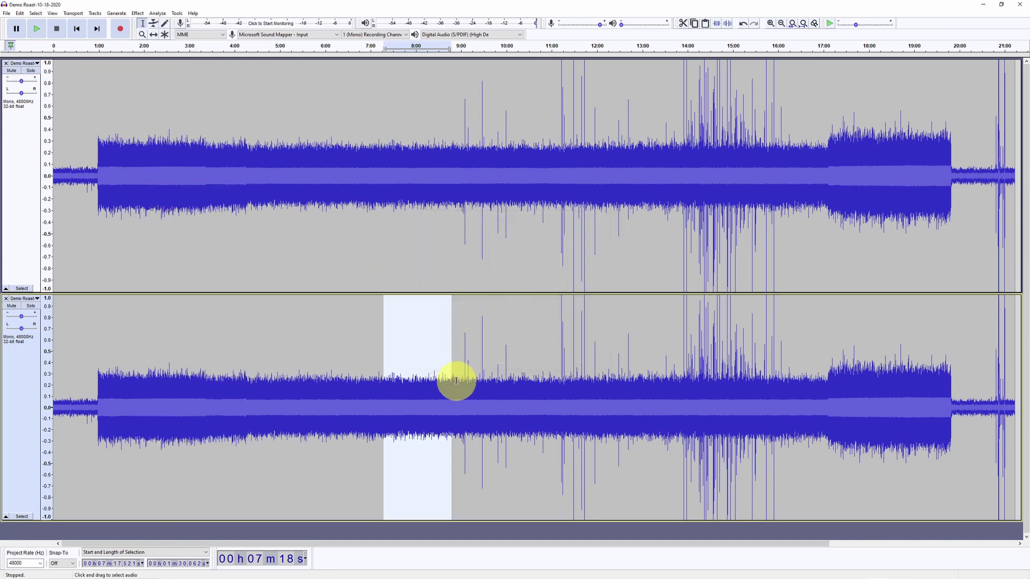
# Select the whole duplicate track and apply Noise Reduction to it.
pyautogui.click(24, 517)
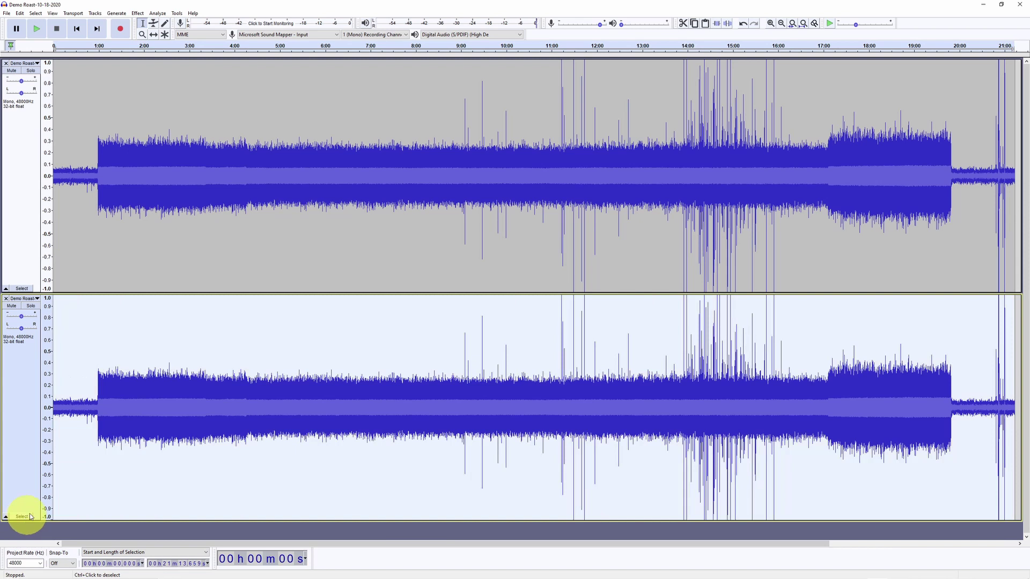
pyautogui.click(138, 13)
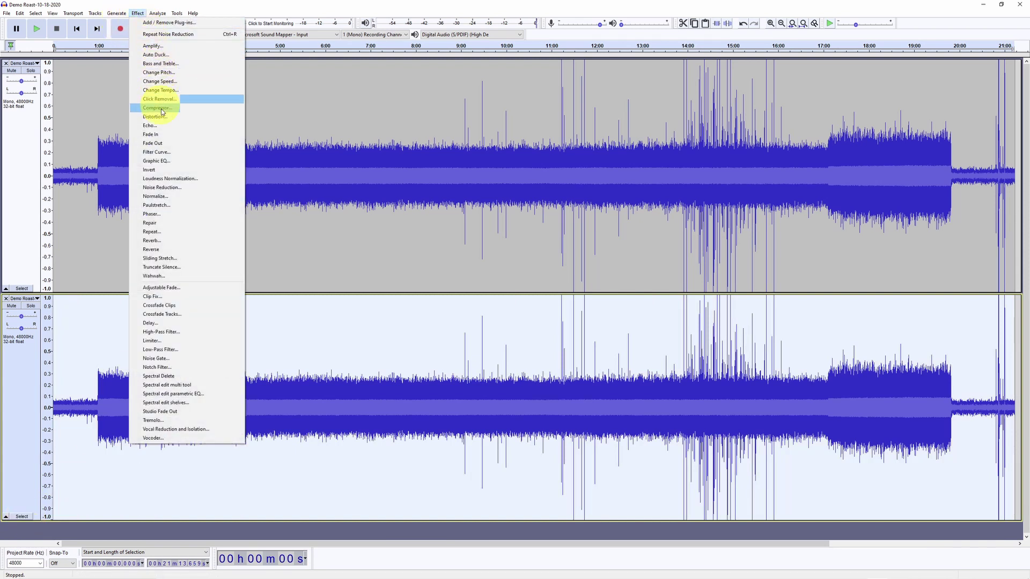
pyautogui.click(159, 188)
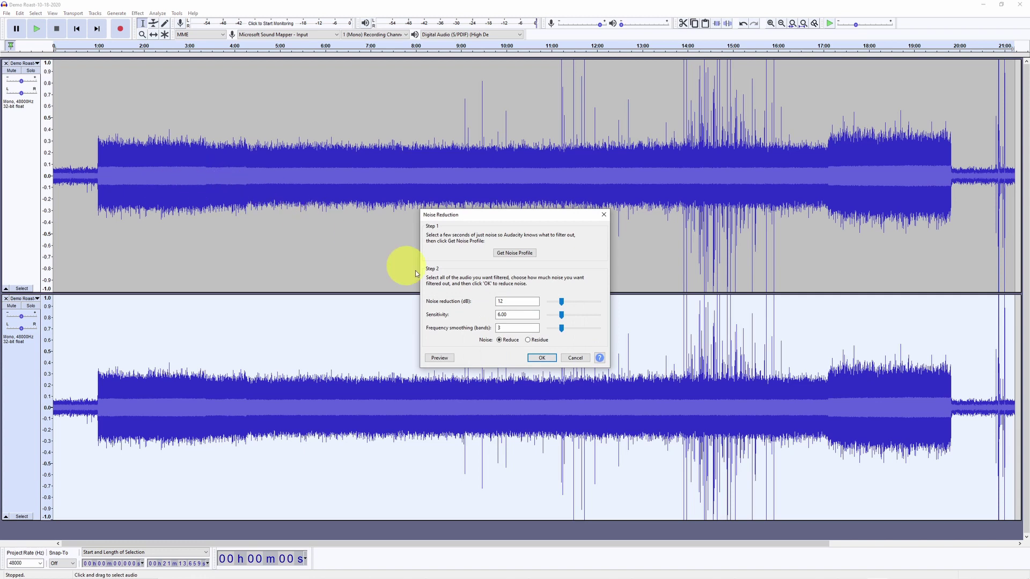
pyautogui.click(542, 359)
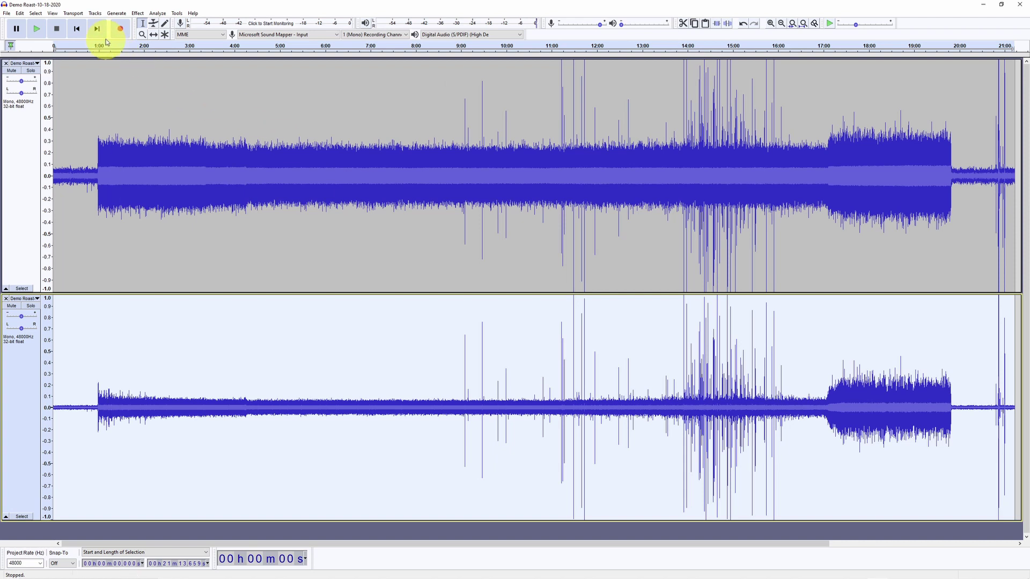
pyautogui.click(138, 13)
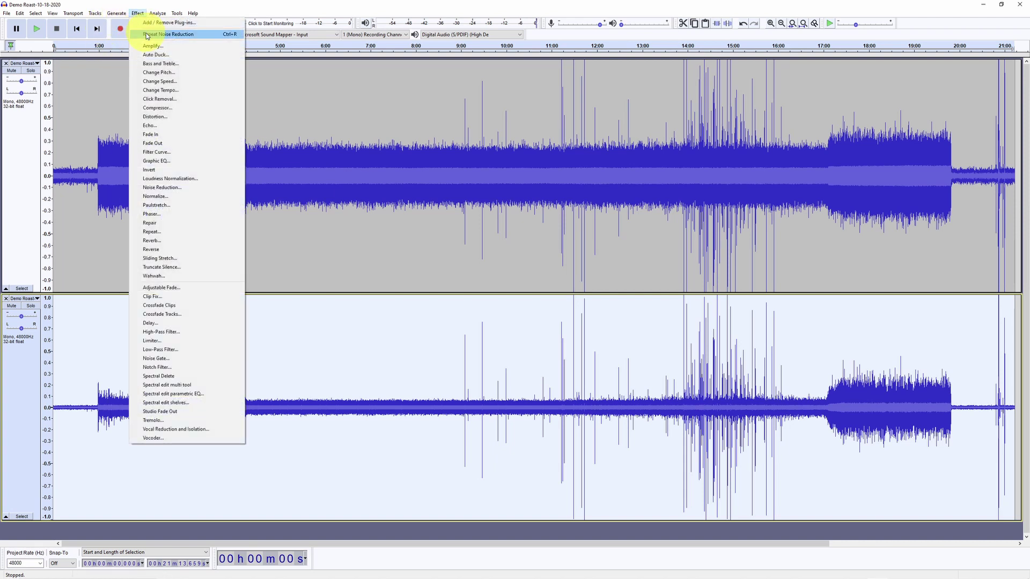
# Repeat Noise Reduction on the lower track, then zoom to its first 1:09.8.
pyautogui.click(148, 35)
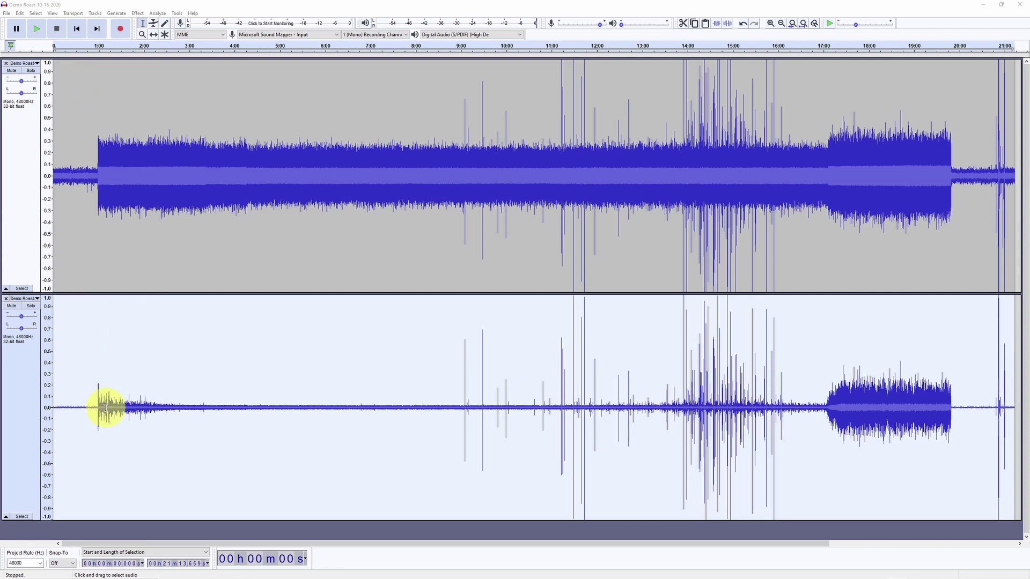
pyautogui.moveTo(106, 407); pyautogui.dragTo(39, 404)
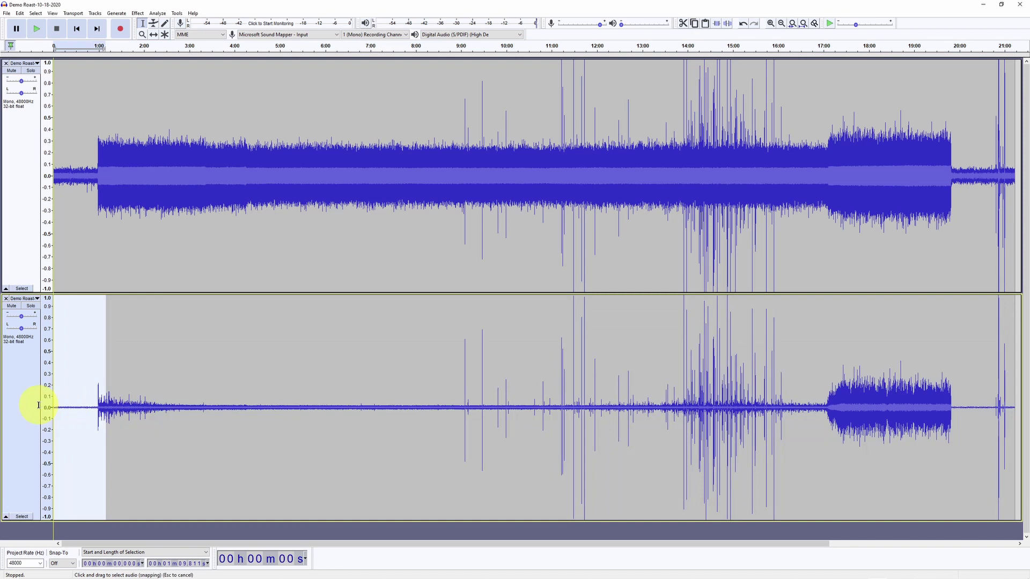
pyautogui.click(791, 24)
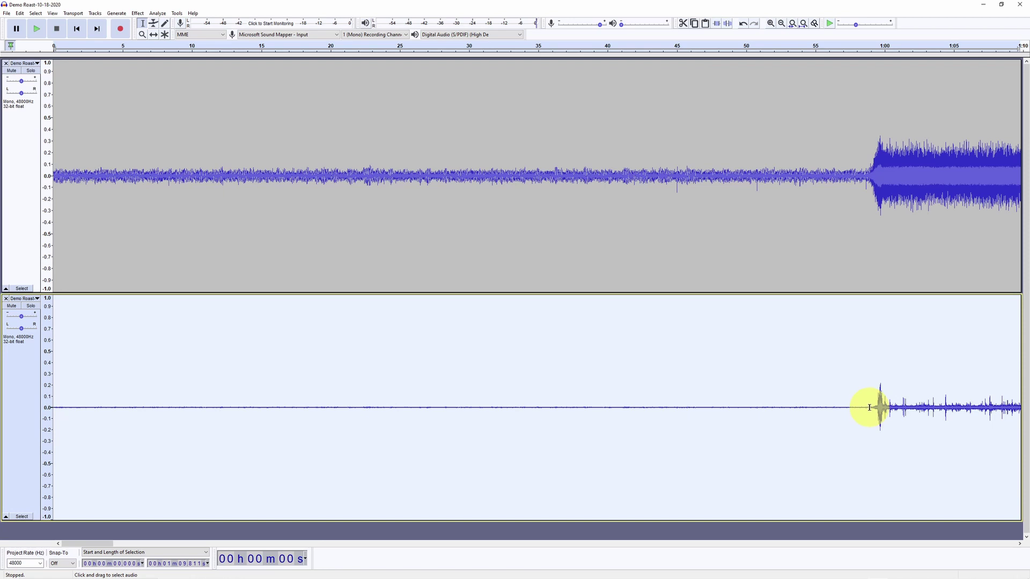
# Delete the quiet first 59 seconds of the lower track and fit the project to width.
pyautogui.moveTo(873, 406); pyautogui.dragTo(2, 368)
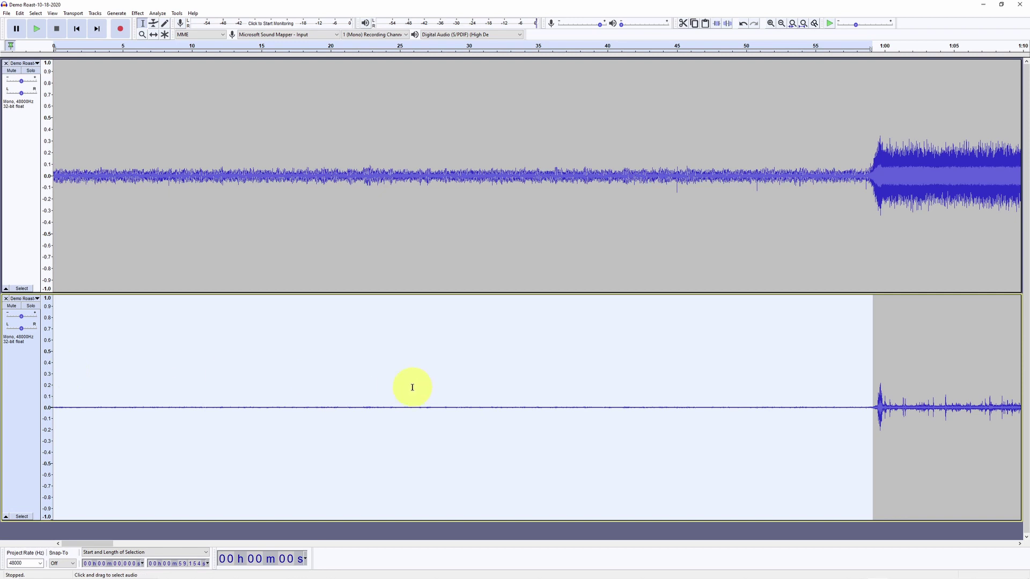
pyautogui.press('Delete')
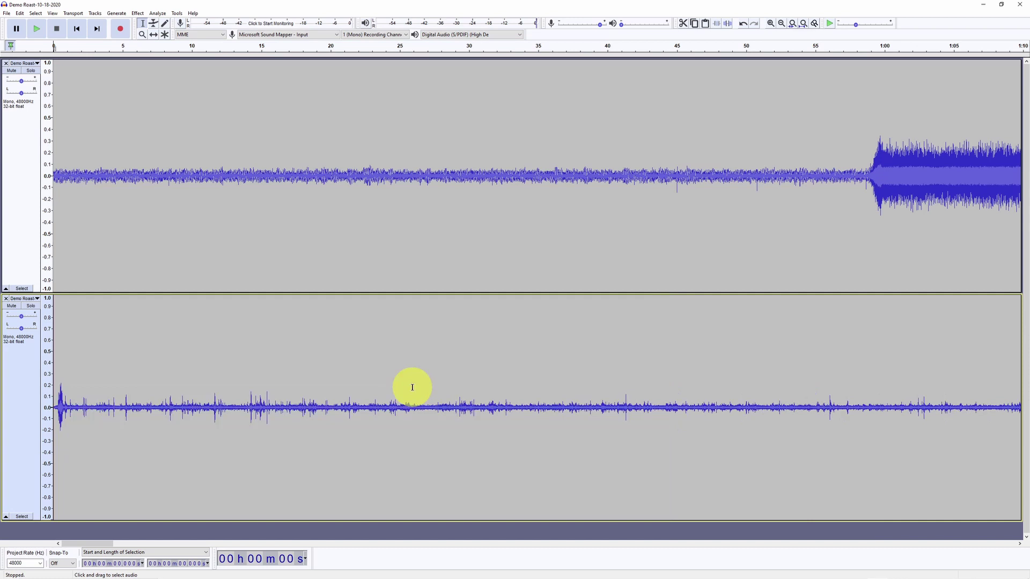
pyautogui.click(803, 25)
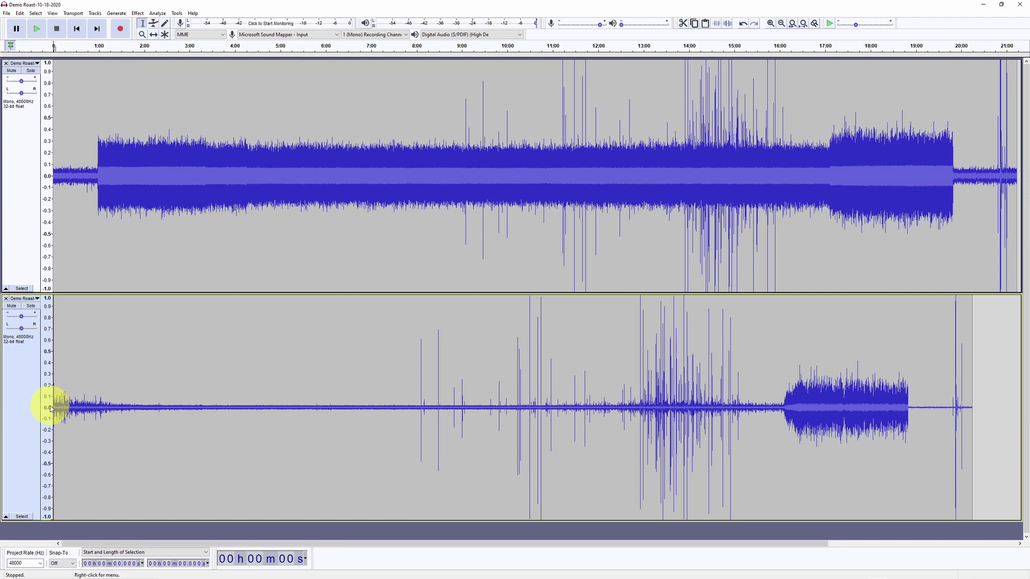
# Place the edit point near 8:06 and close the original upper track.
pyautogui.click(421, 367)
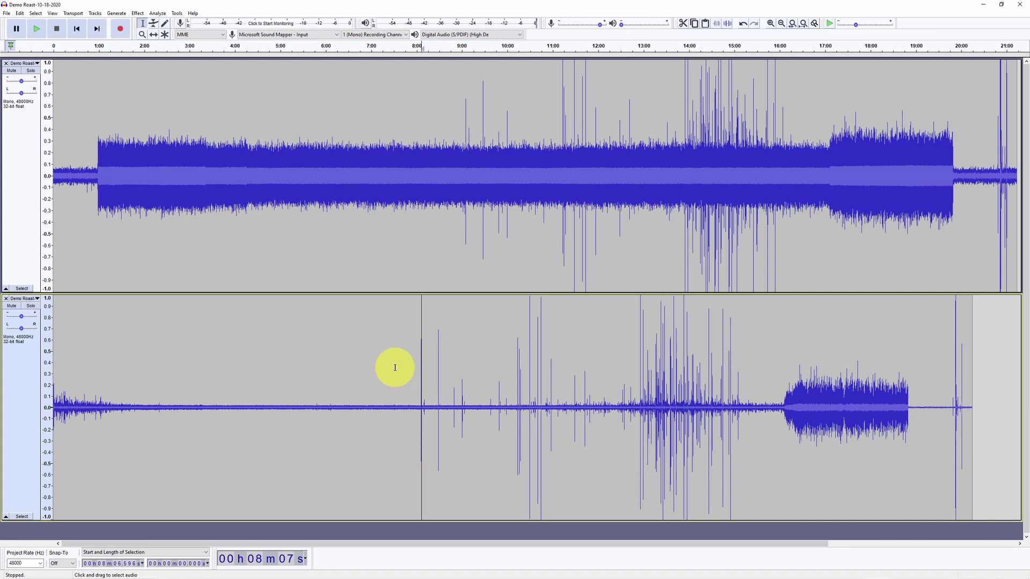
pyautogui.moveTo(282, 576)
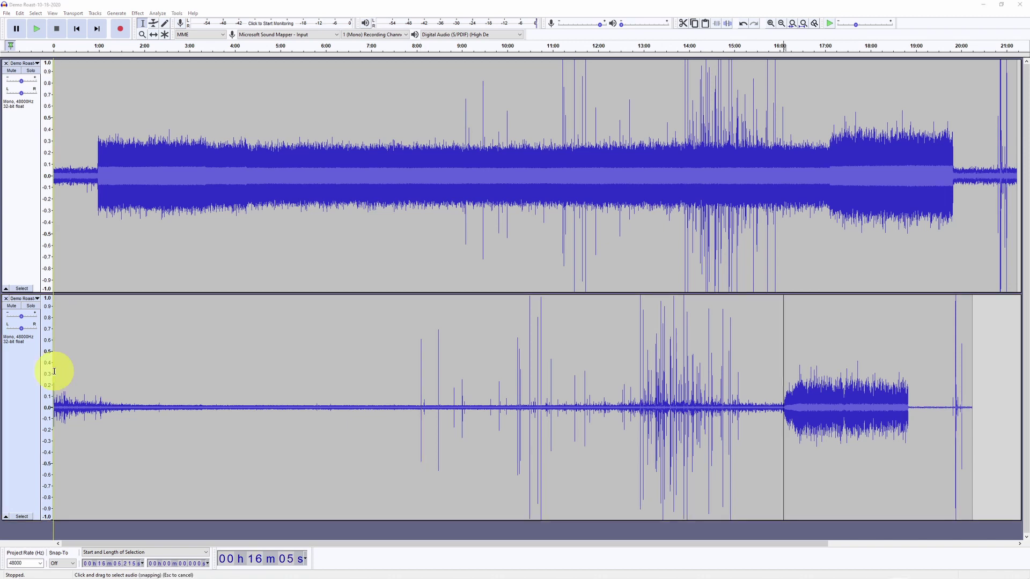
pyautogui.click(7, 65)
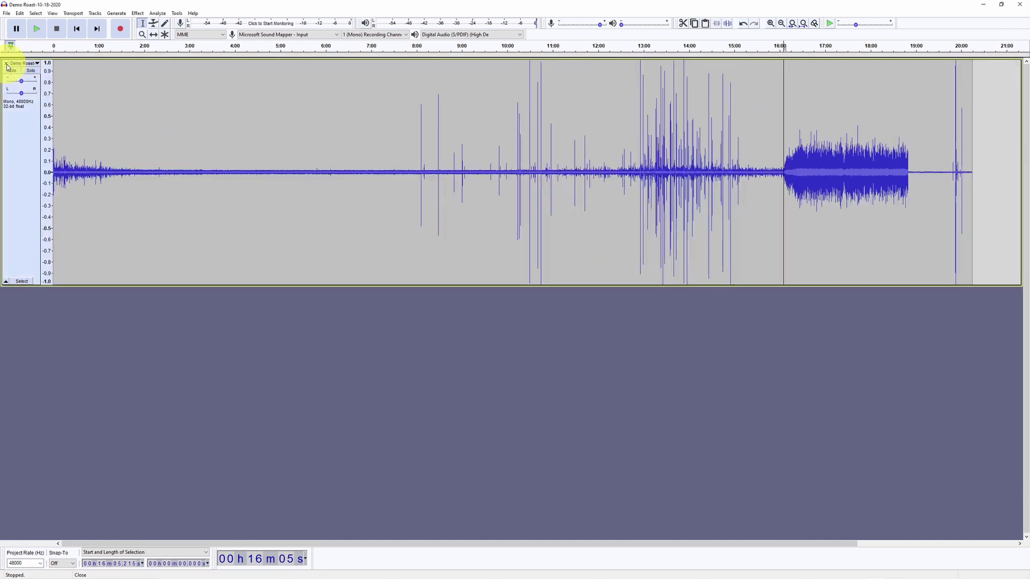
# Stretch the remaining noise-reduced track to fill the window height.
pyautogui.moveTo(460, 286); pyautogui.dragTo(433, 535)
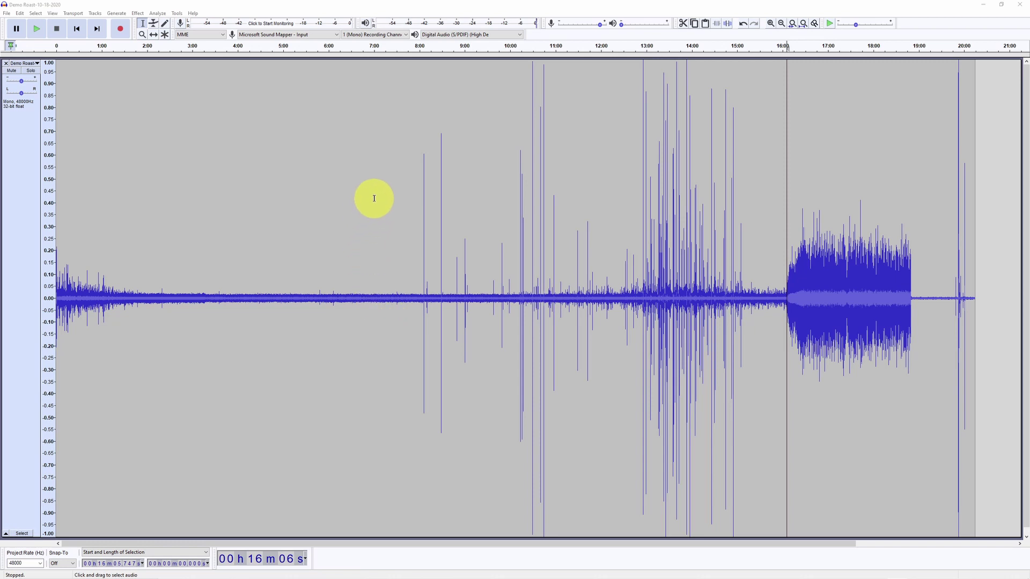
pyautogui.click(424, 174)
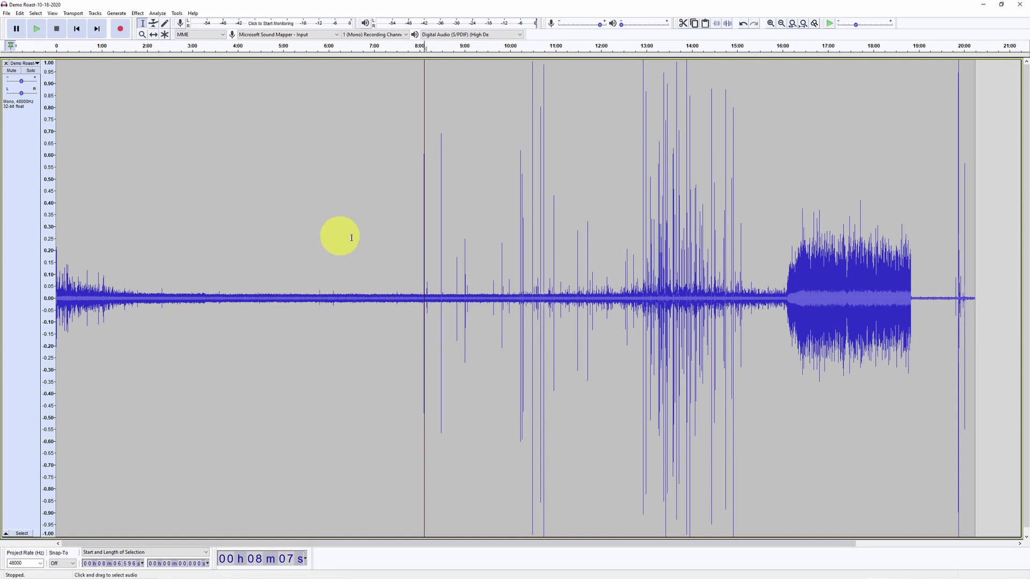
pyautogui.click(588, 245)
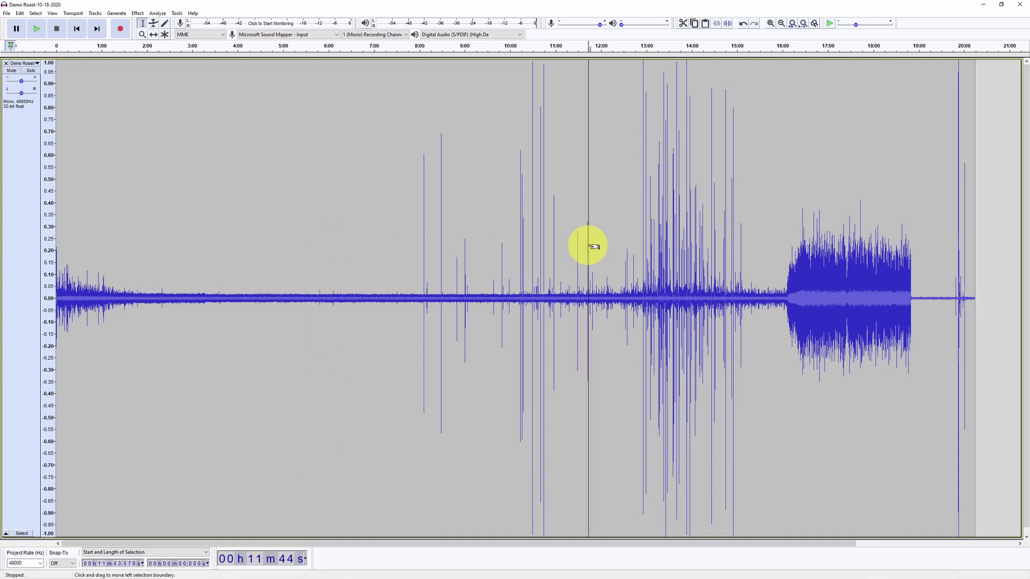
pyautogui.click(586, 246)
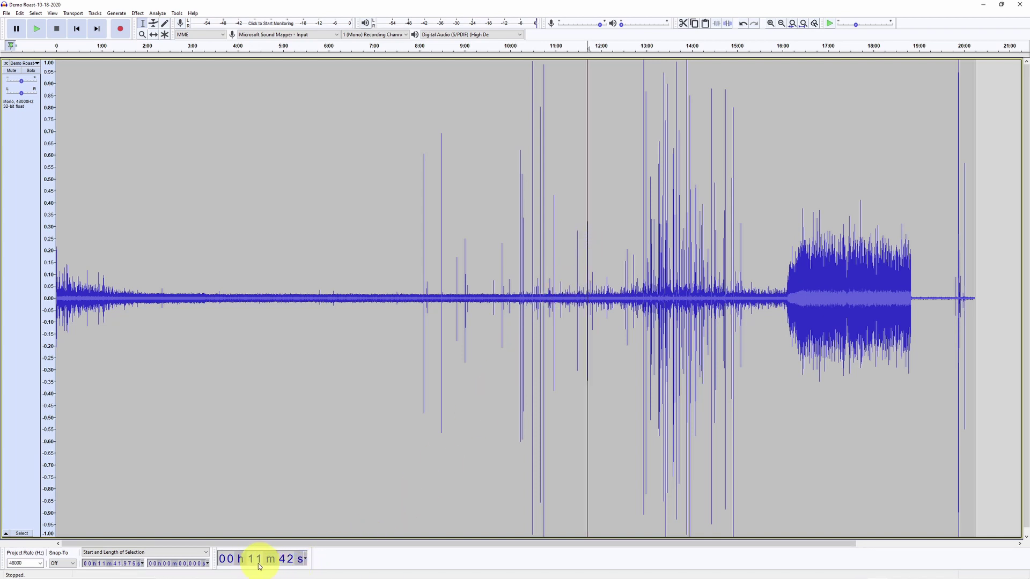
pyautogui.click(642, 169)
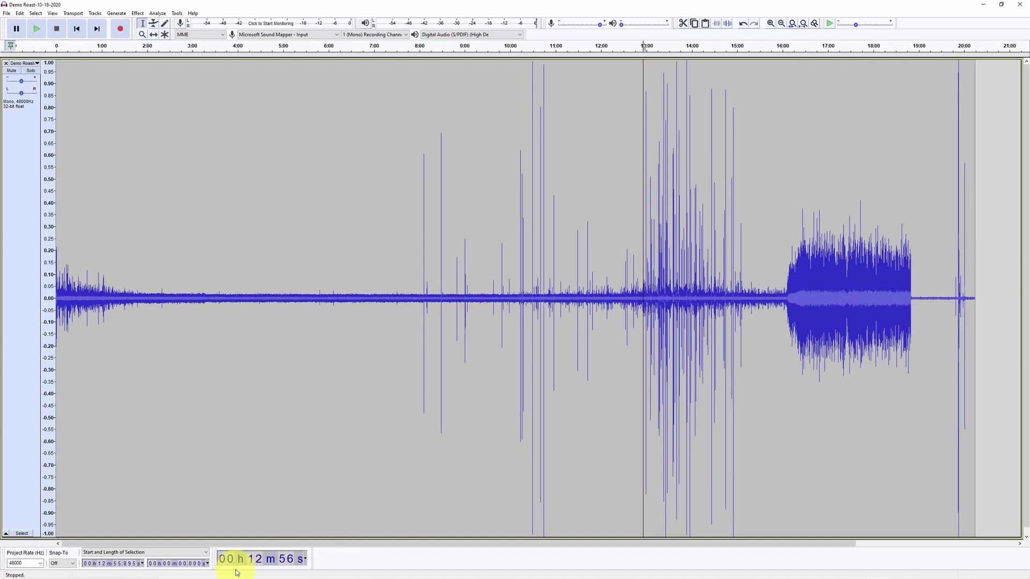
pyautogui.click(741, 245)
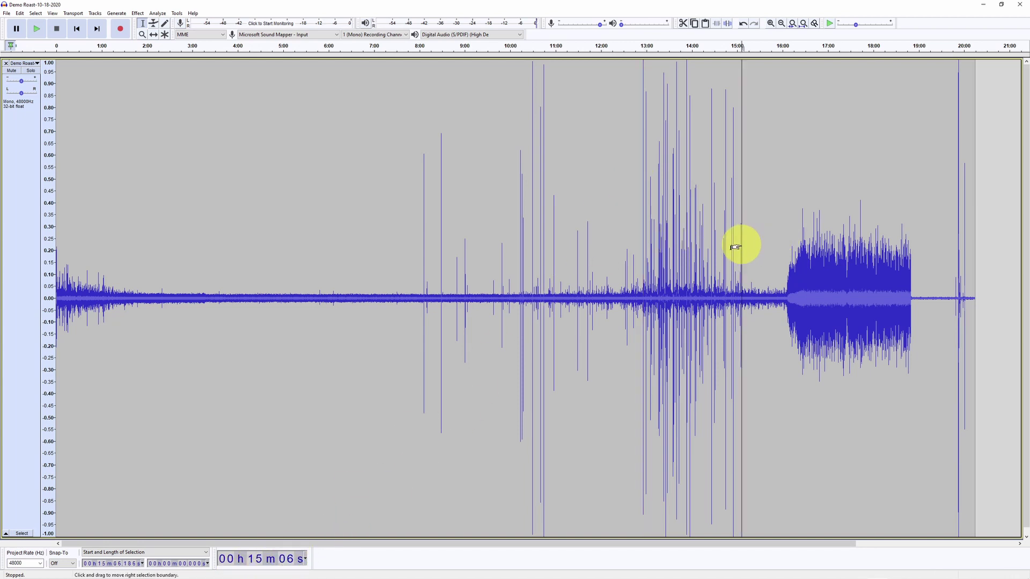
pyautogui.click(740, 245)
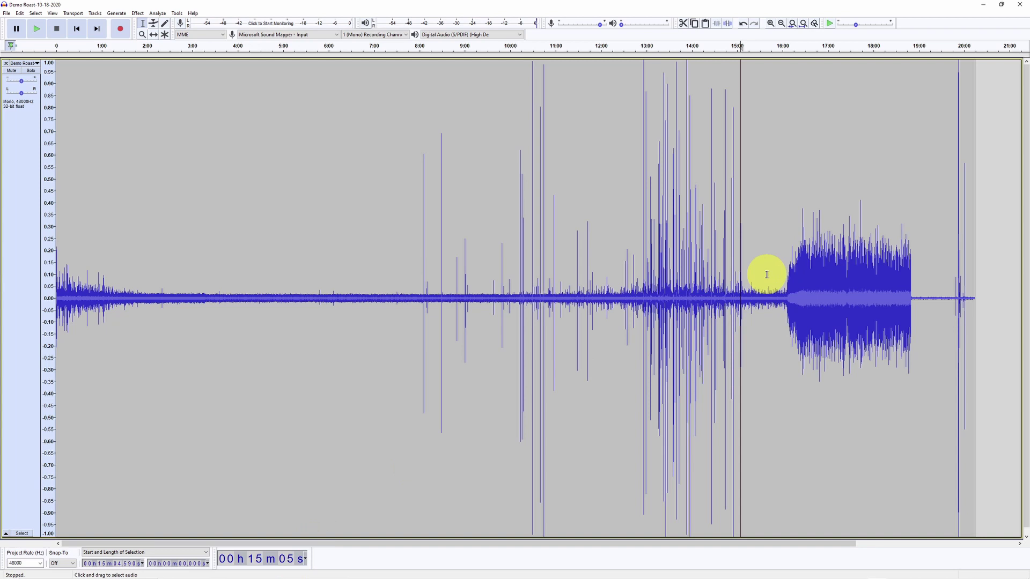
pyautogui.click(786, 296)
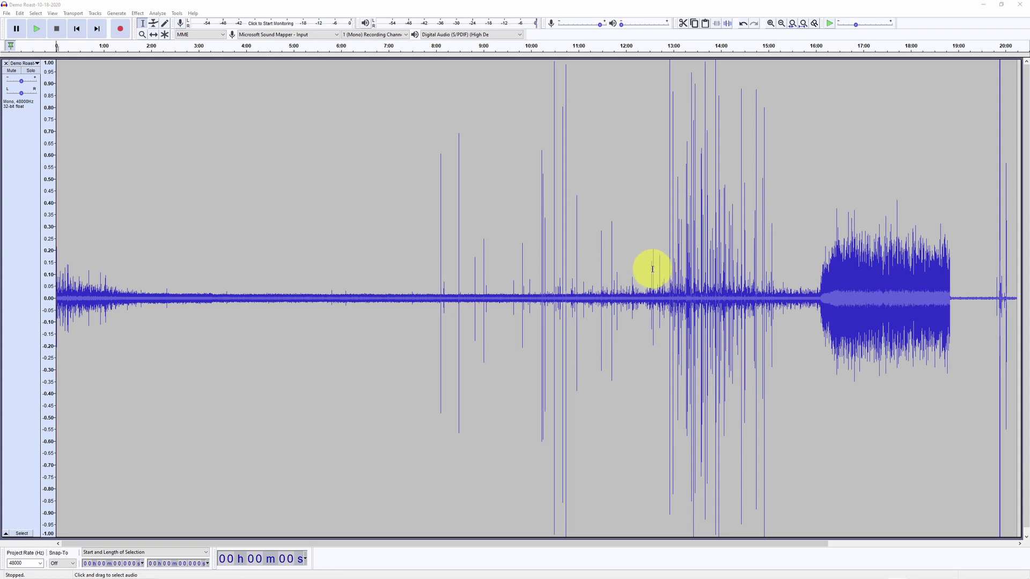
# Select the crack spikes from about 11:31 to 12:42 and zoom to fit them.
pyautogui.moveTo(602, 295); pyautogui.dragTo(681, 293)
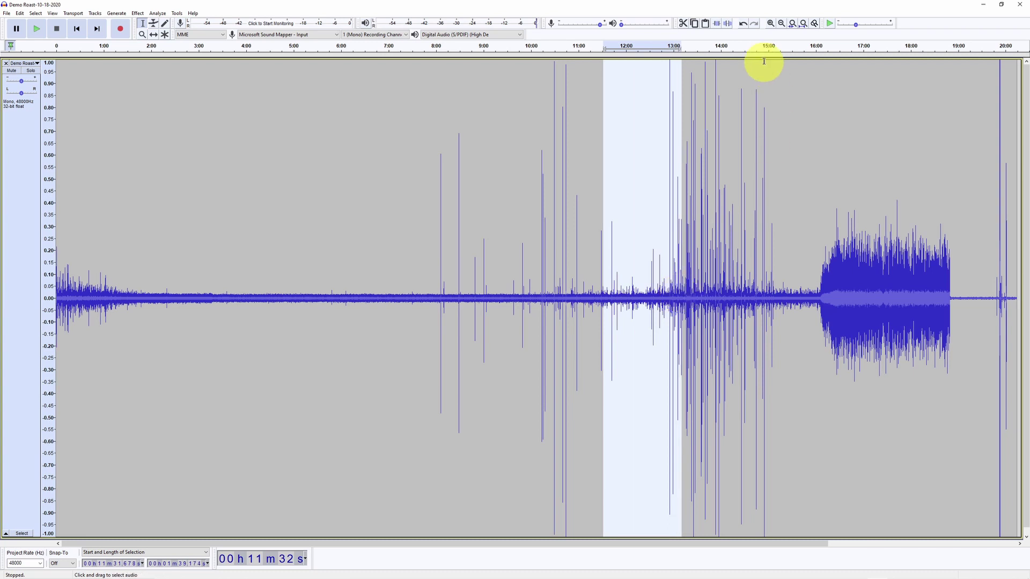
pyautogui.click(792, 24)
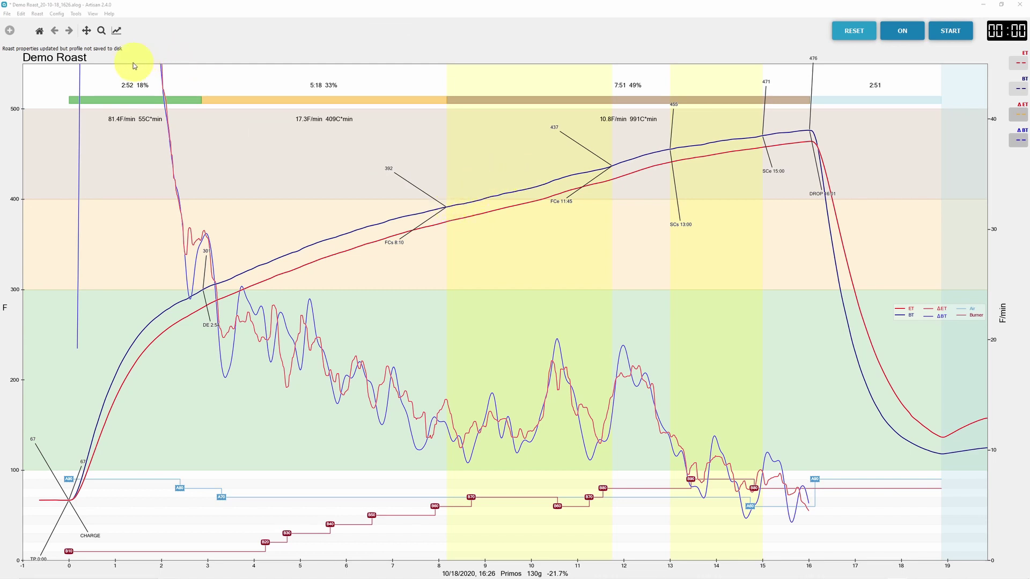
# Open the Roast menu in Artisan with the Demo Roast profile showing.
pyautogui.click(38, 15)
# Show the Events tab of the Demo Roast's Roast Properties.
pyautogui.click(50, 23)
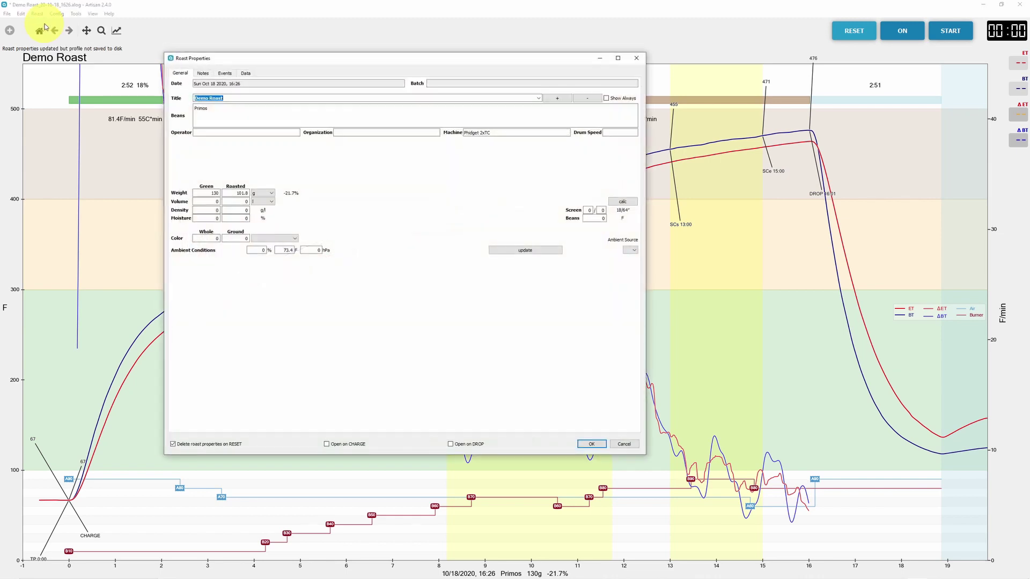
pyautogui.click(225, 75)
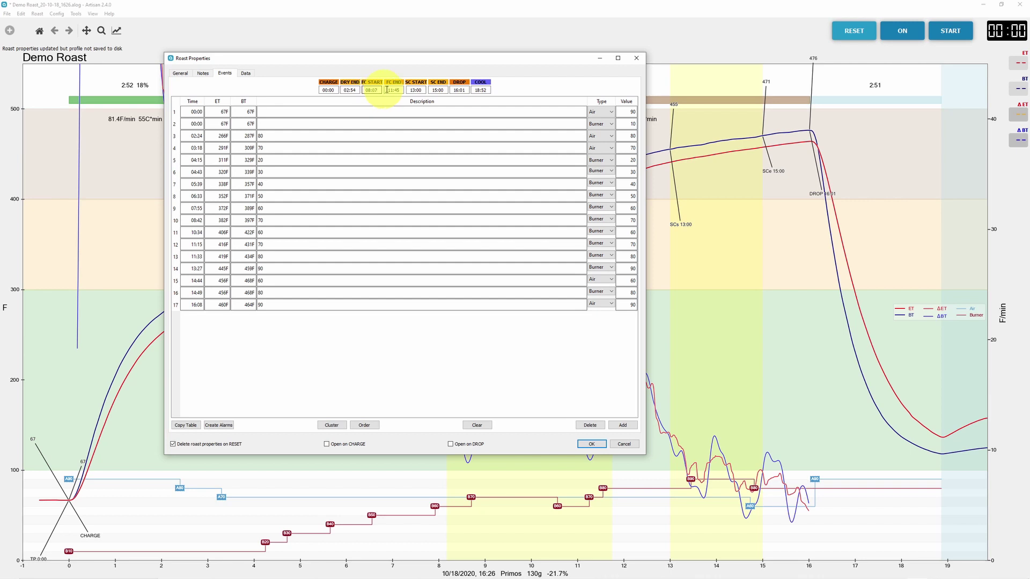
# Enter 12:56 as the second crack start time in the roast events.
pyautogui.click(422, 90)
pyautogui.write('12:56')
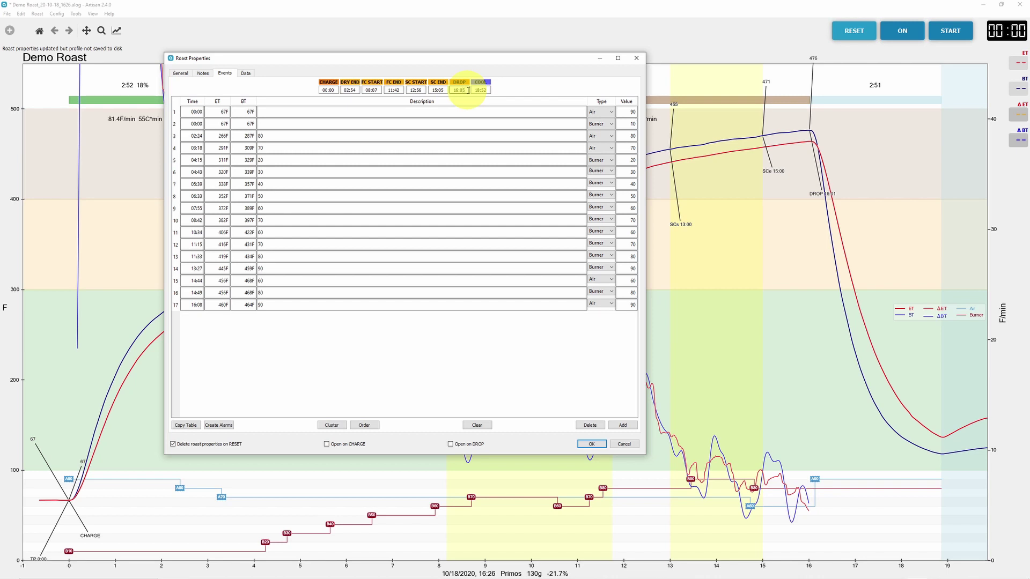
# Apply the edited event times to the Artisan roast chart.
pyautogui.click(592, 444)
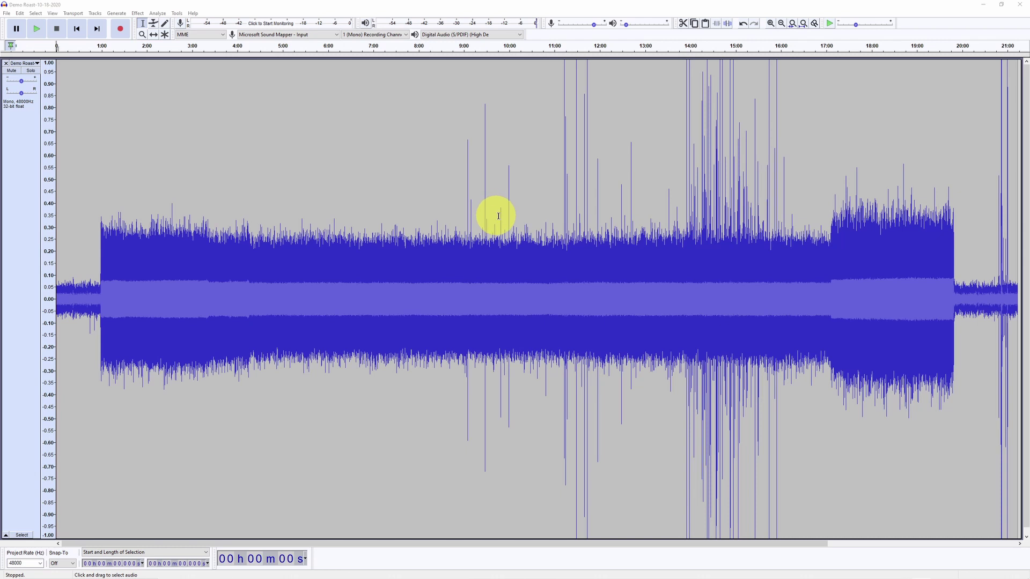
# Zoom deep into the crack spike near 11:29.16 and select the 8 ms of quiet audio before it.
pyautogui.moveTo(573, 211); pyautogui.dragTo(577, 211)
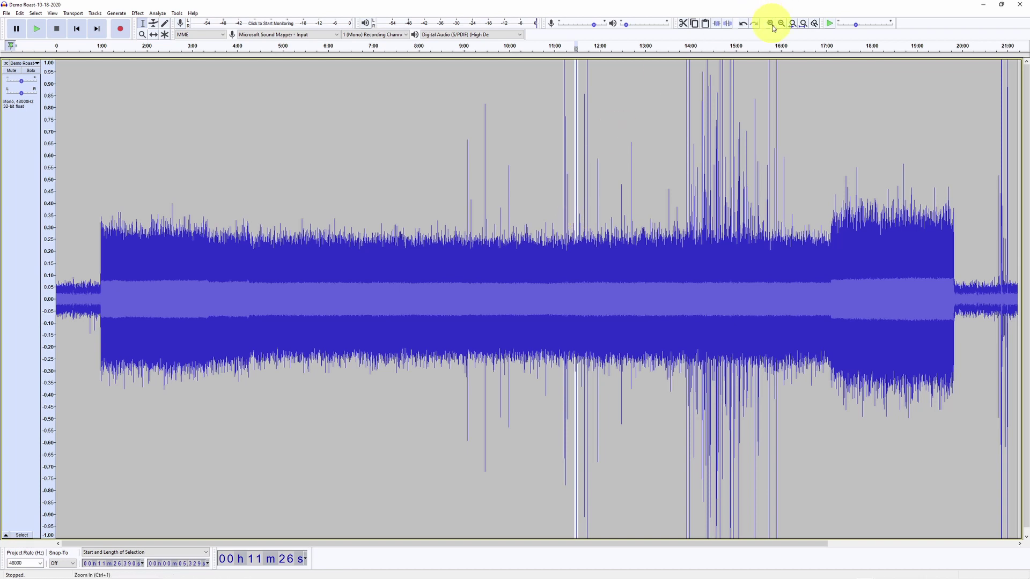
pyautogui.click(792, 23)
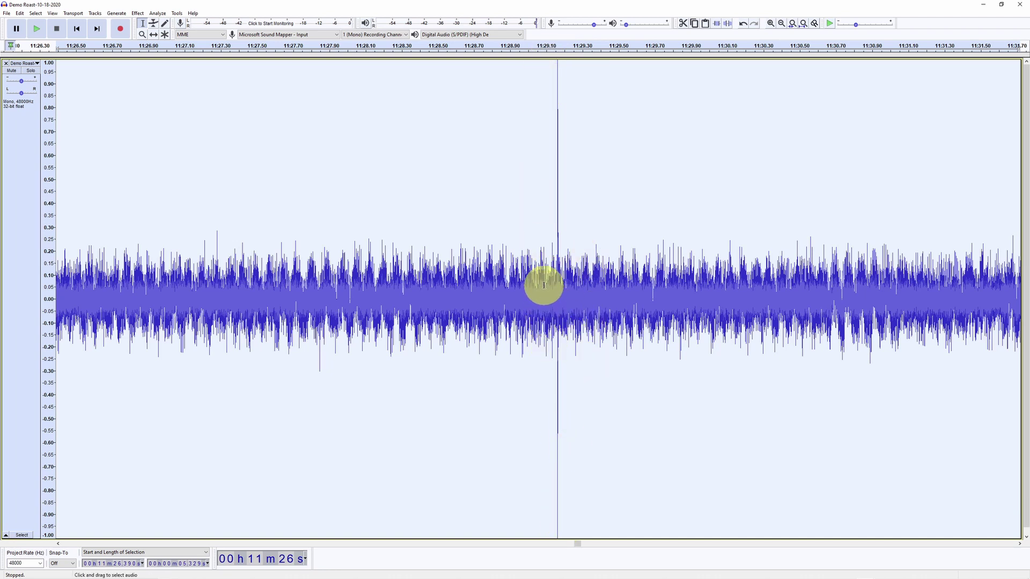
pyautogui.moveTo(541, 283); pyautogui.dragTo(576, 283)
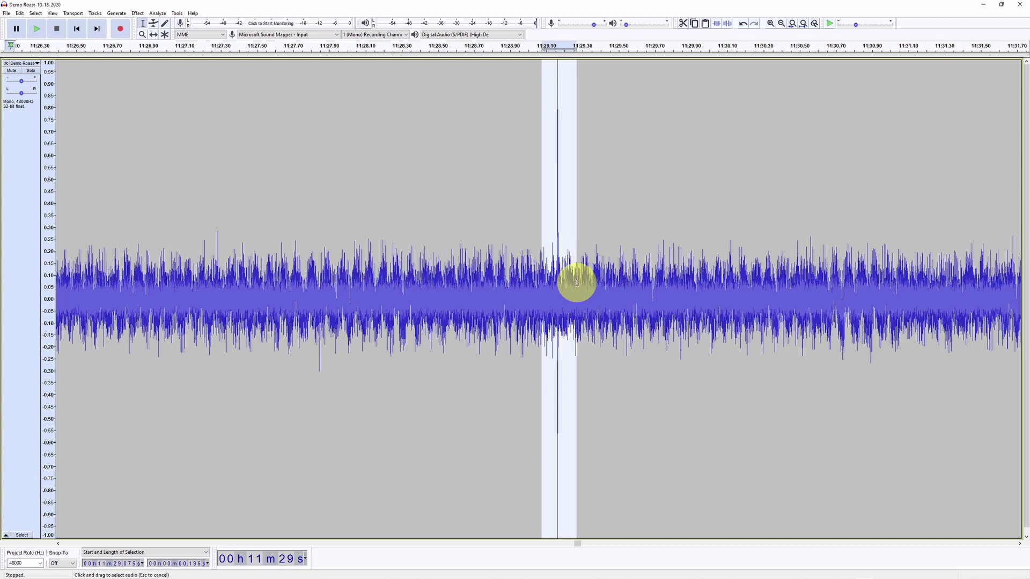
pyautogui.click(791, 24)
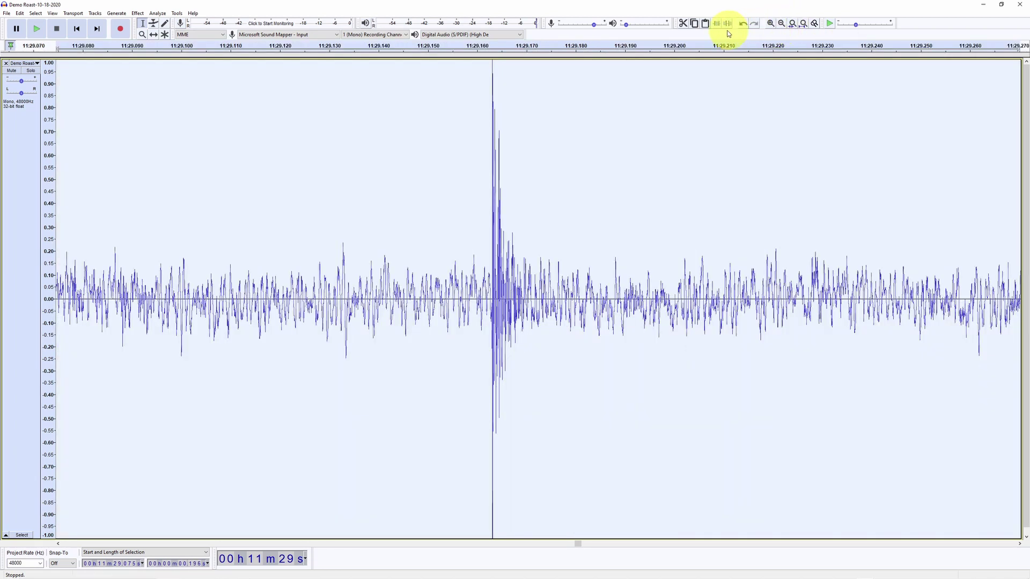
pyautogui.click(771, 23)
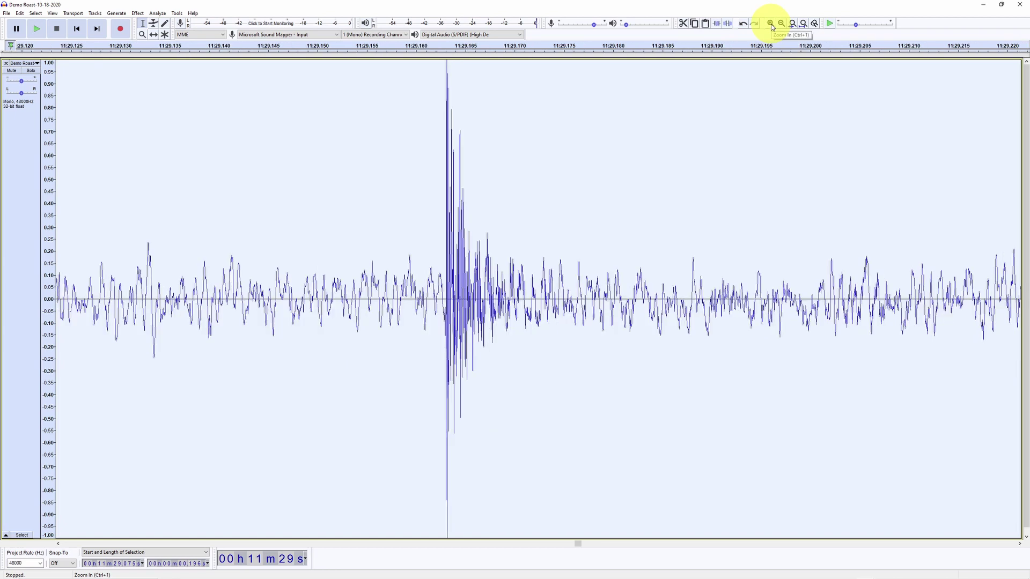
pyautogui.click(771, 24)
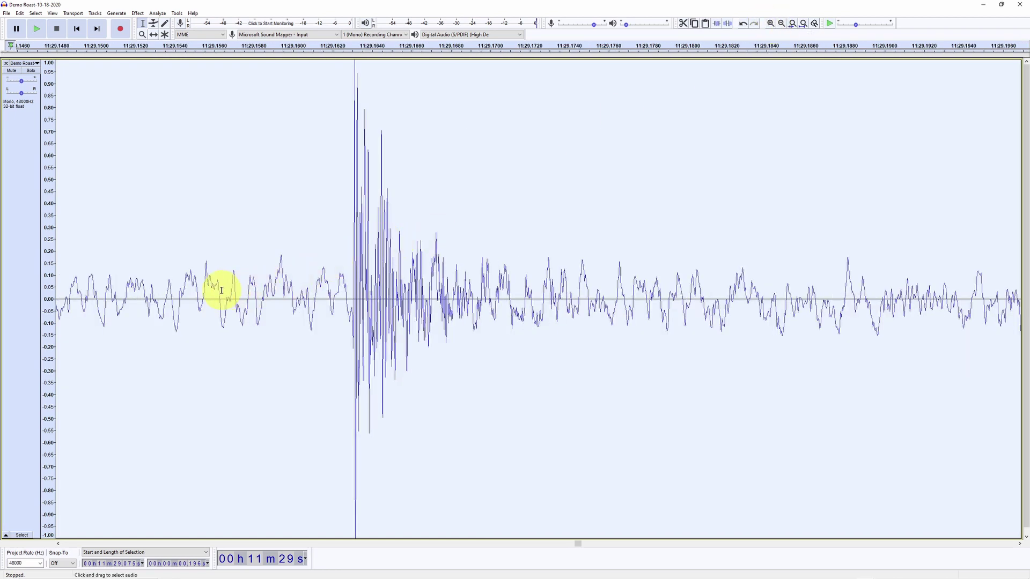
pyautogui.moveTo(167, 292); pyautogui.dragTo(696, 289)
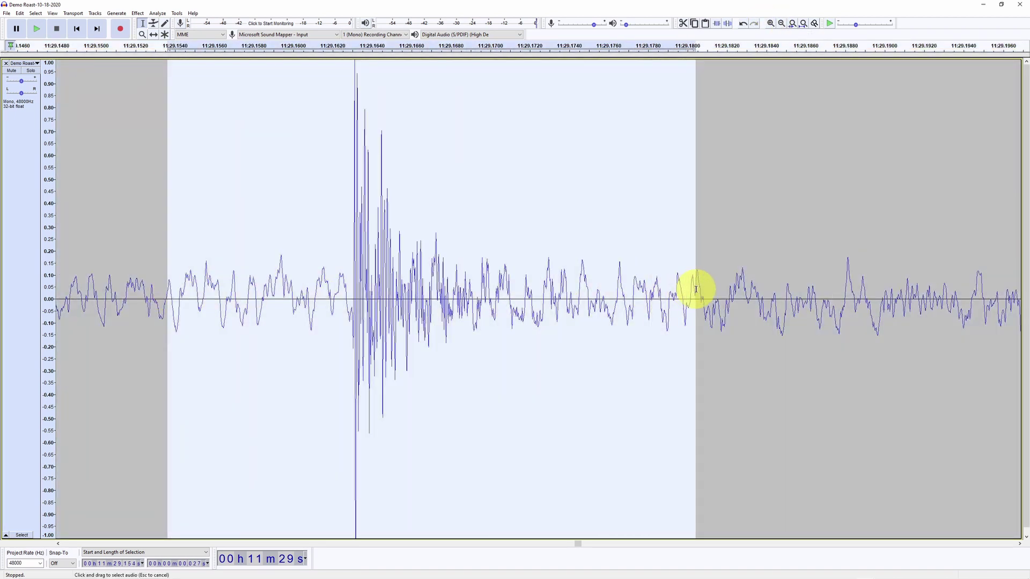
pyautogui.click(792, 23)
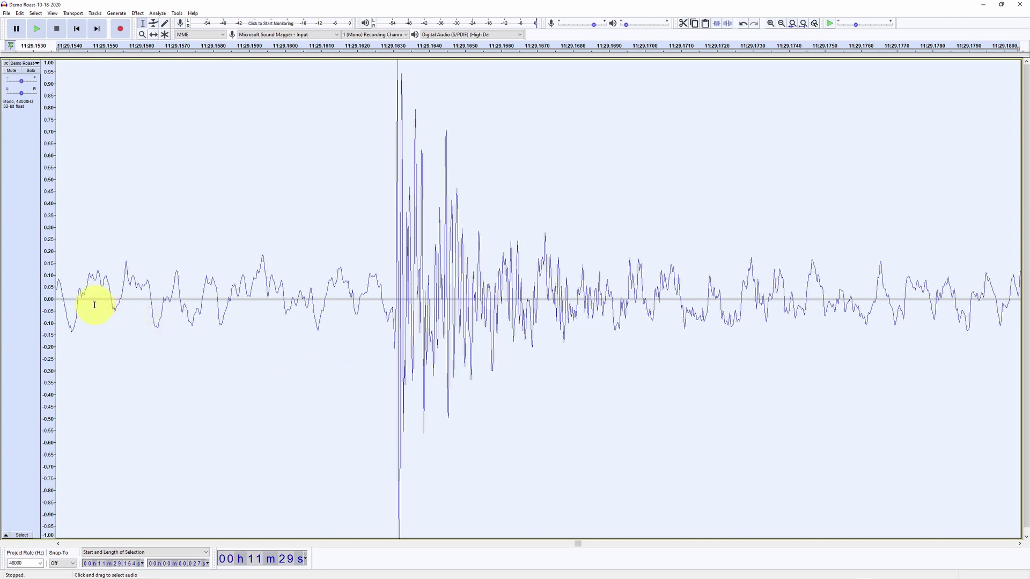
pyautogui.moveTo(75, 296); pyautogui.dragTo(360, 304)
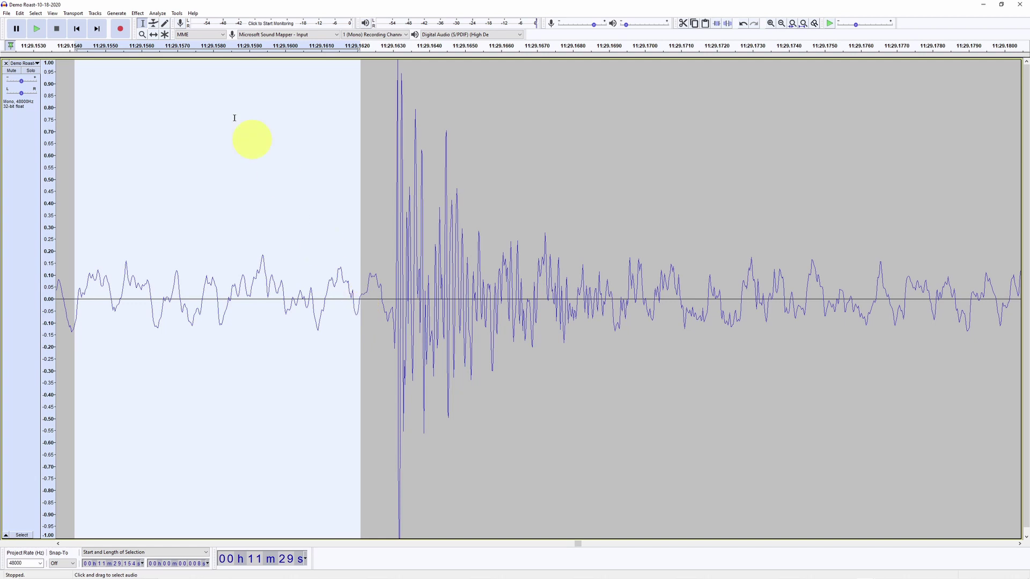
pyautogui.click(157, 13)
pyautogui.click(166, 42)
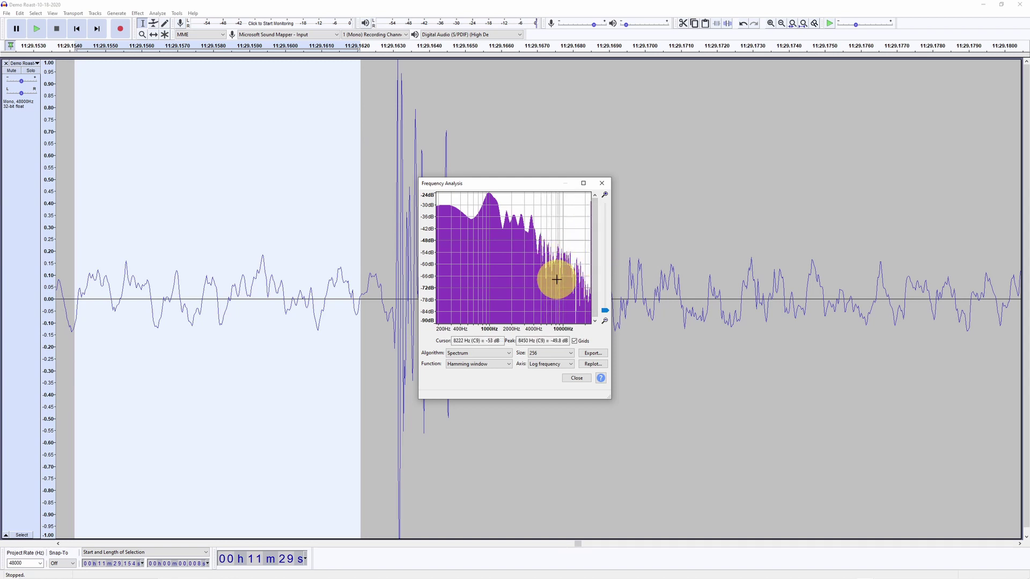
pyautogui.click(577, 379)
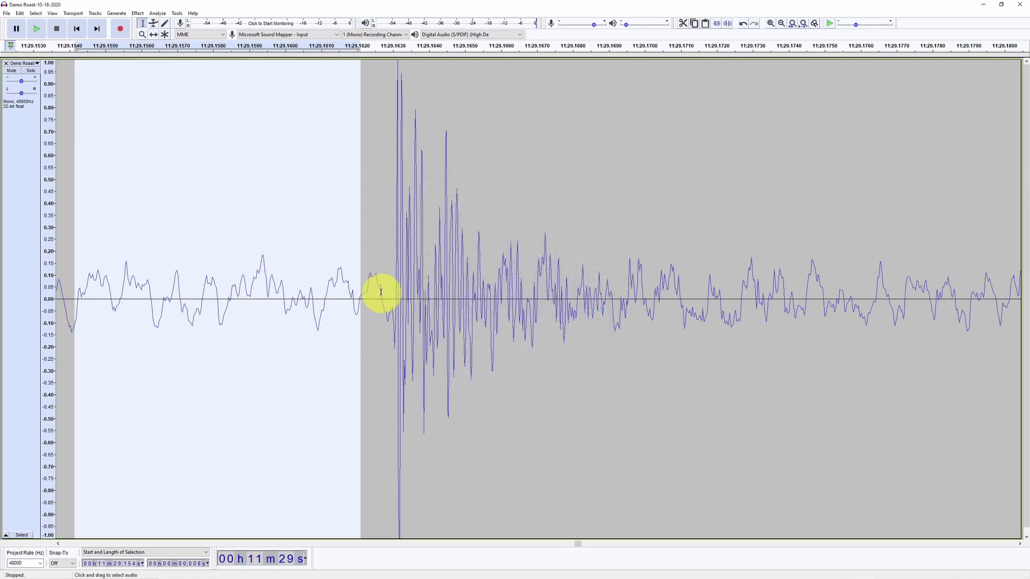
# Plot the frequency spectrum of the 11:29.163 crack spike's opening burst.
pyautogui.moveTo(397, 288); pyautogui.dragTo(536, 293)
pyautogui.click(159, 14)
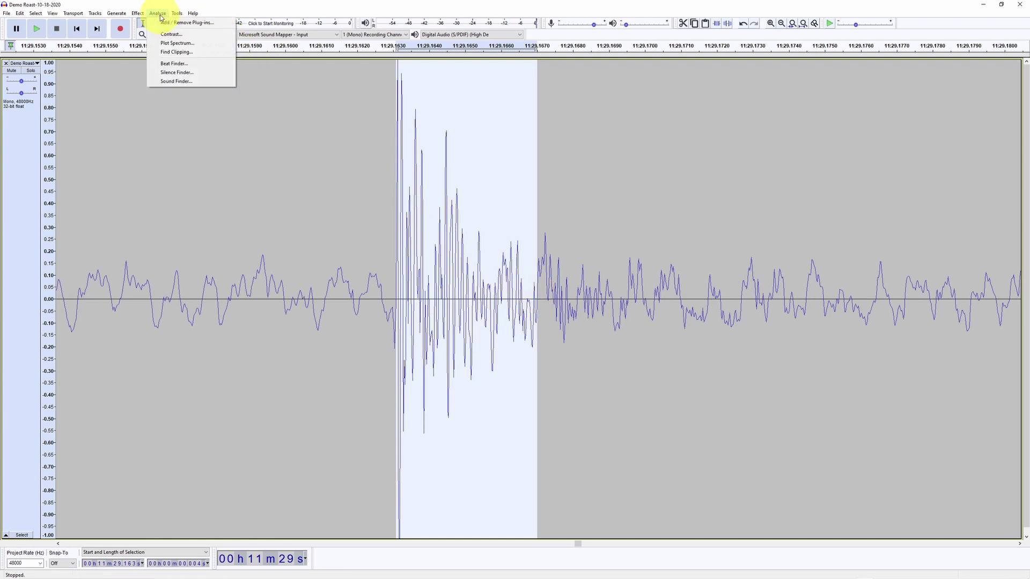
pyautogui.click(173, 43)
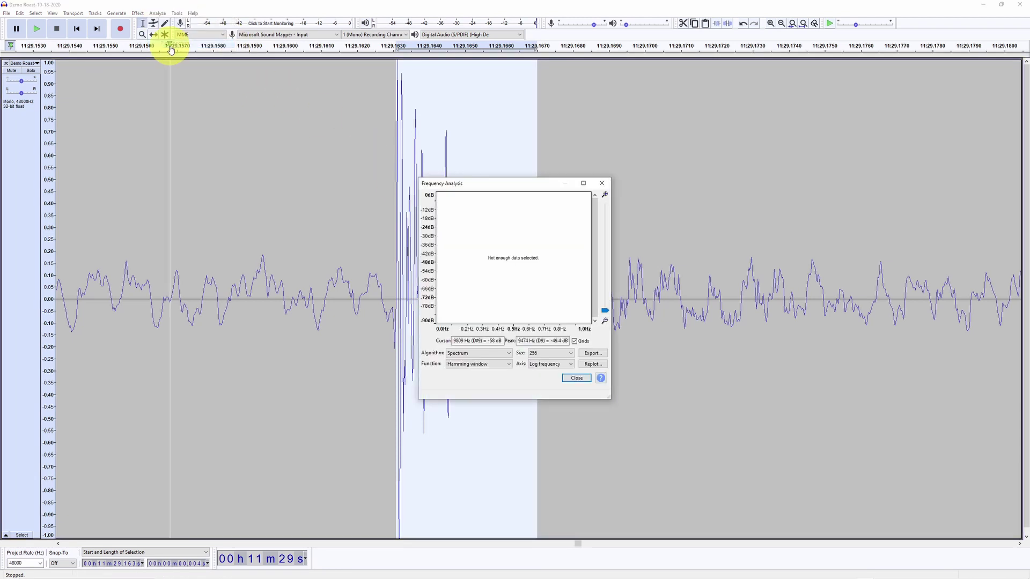
pyautogui.click(576, 378)
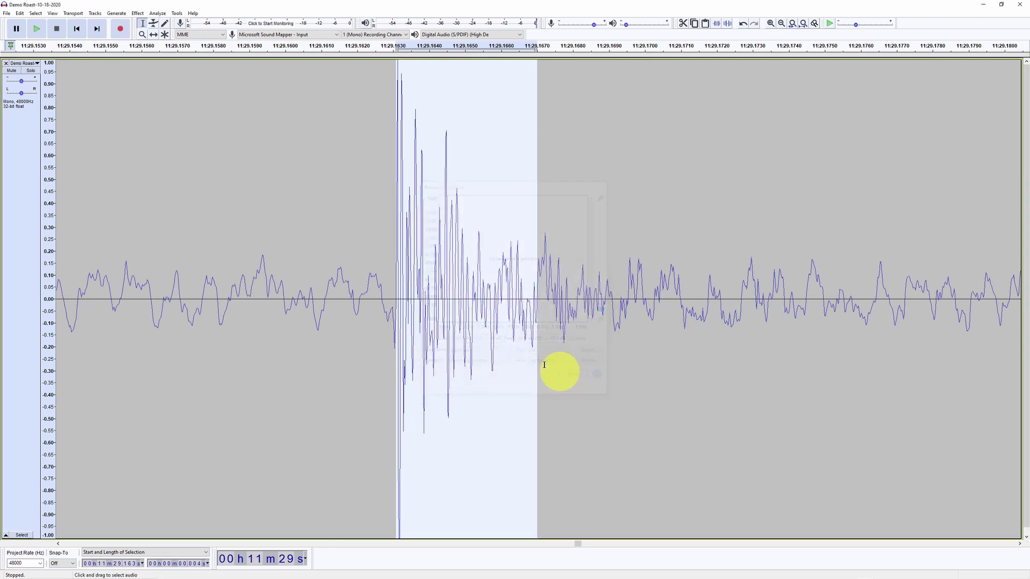
# Plot the spectrum of the spike together with its decaying tail, then close the analysis.
pyautogui.moveTo(393, 296); pyautogui.dragTo(602, 311)
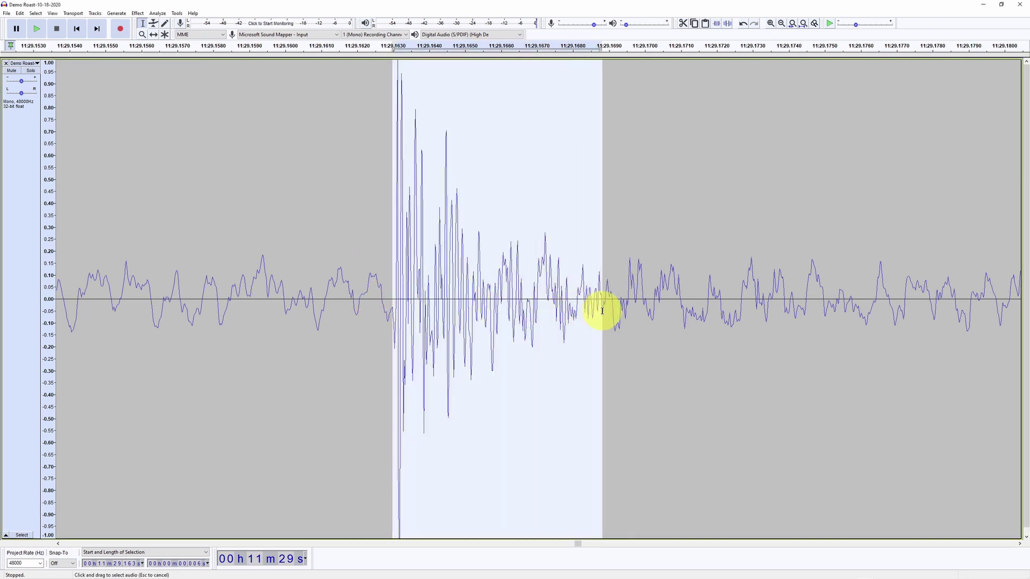
pyautogui.click(158, 13)
pyautogui.click(168, 45)
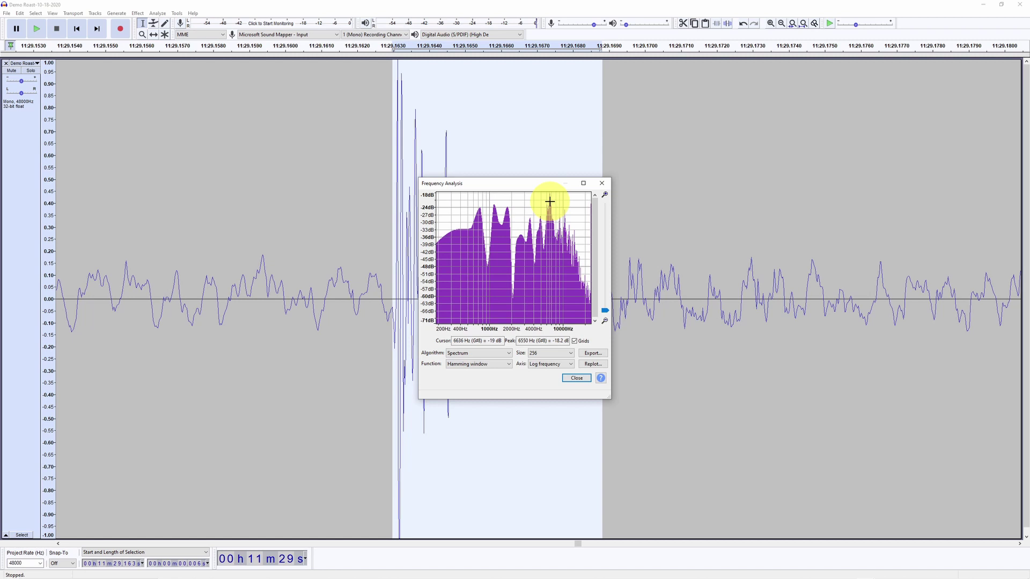
pyautogui.click(577, 379)
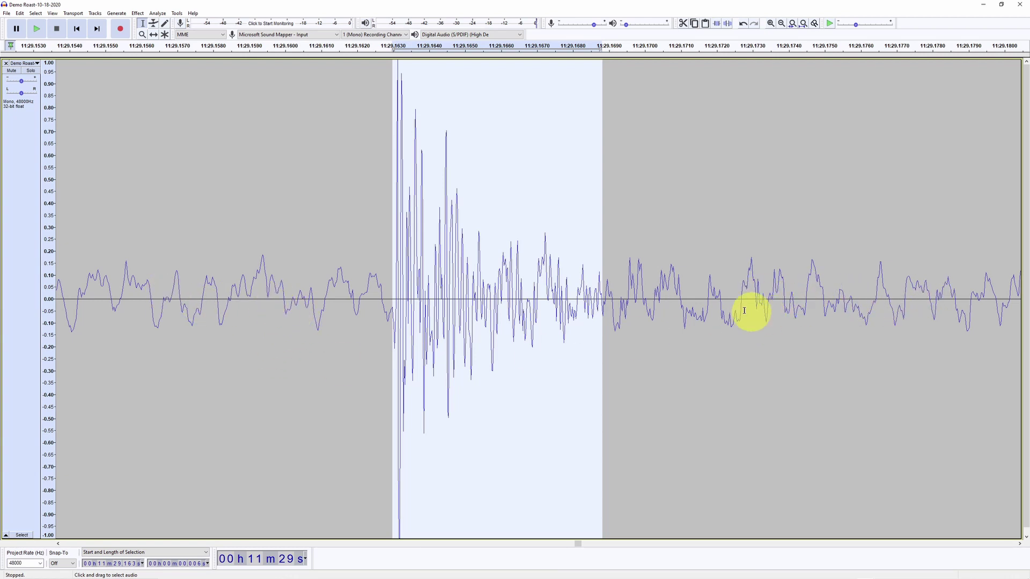
# Select the first crack spike's audio and copy it.
pyautogui.click(99, 345)
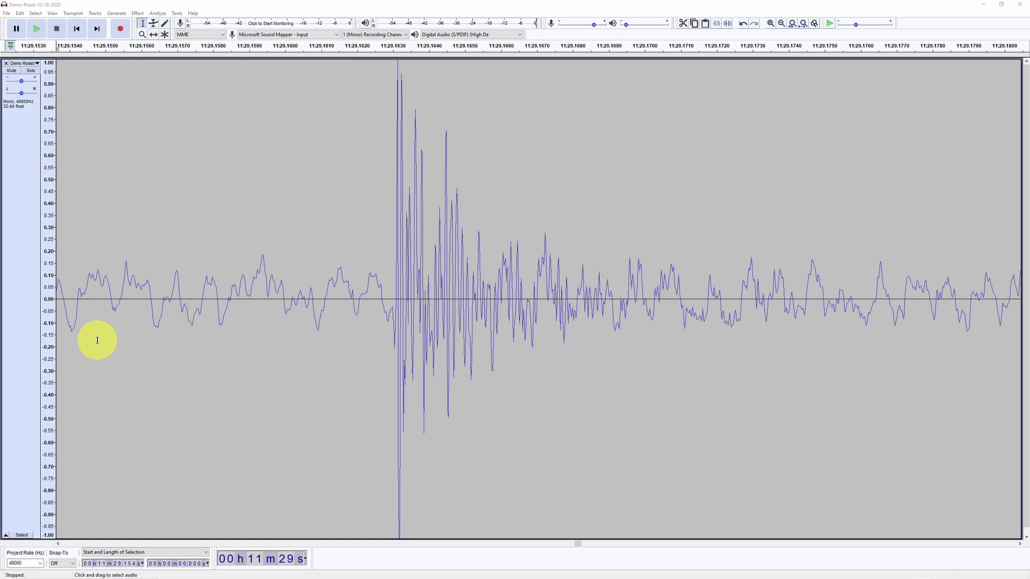
pyautogui.hscroll(-1, 59, 299)
pyautogui.moveTo(77, 299); pyautogui.dragTo(1007, 316)
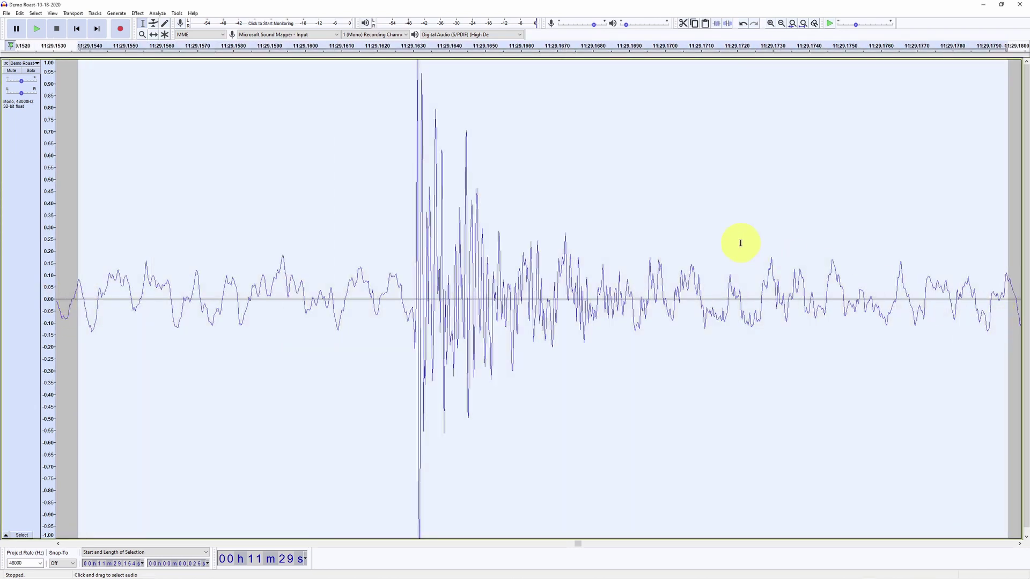
pyautogui.click(25, 12)
pyautogui.click(41, 61)
# Add a new mono track, paste the copied spike at its start, and view the whole project.
pyautogui.click(95, 14)
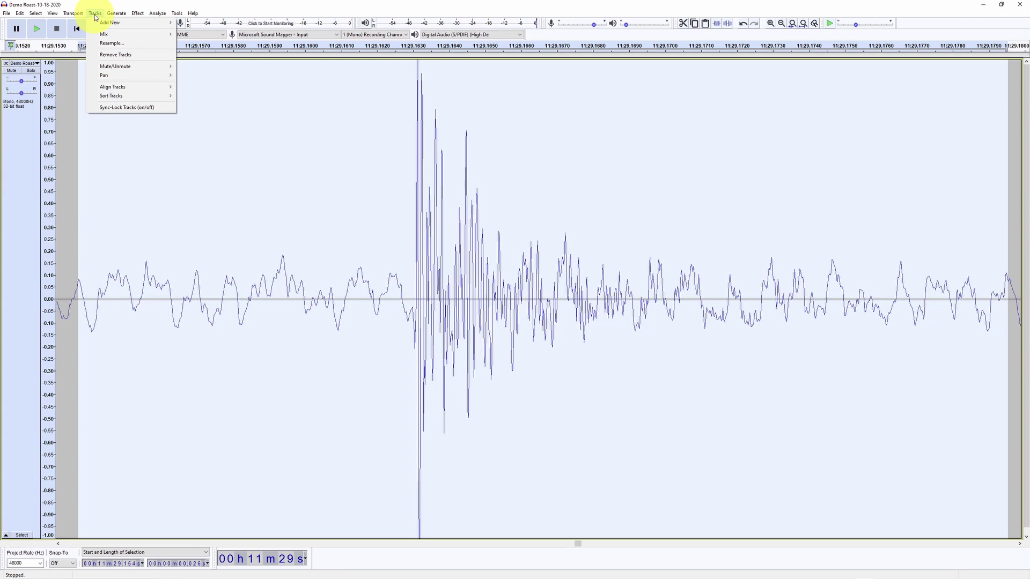
pyautogui.moveTo(105, 23)
pyautogui.click(198, 24)
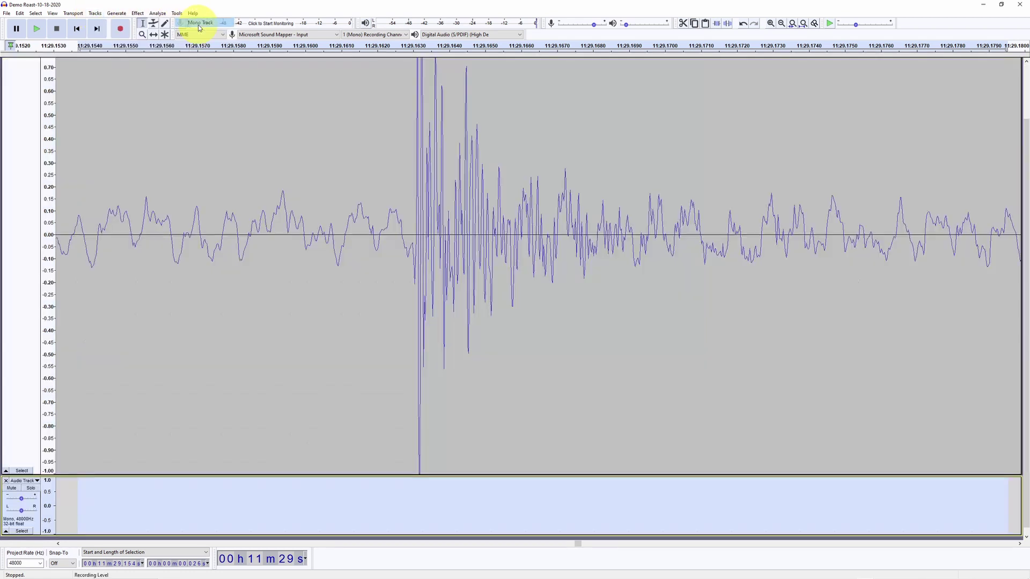
pyautogui.click(803, 24)
pyautogui.click(56, 502)
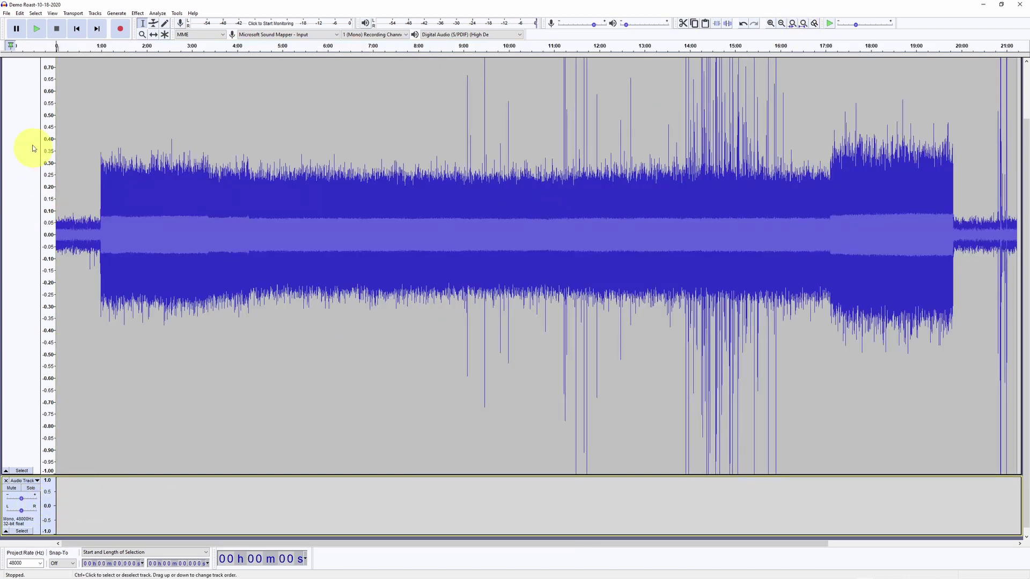
pyautogui.click(19, 14)
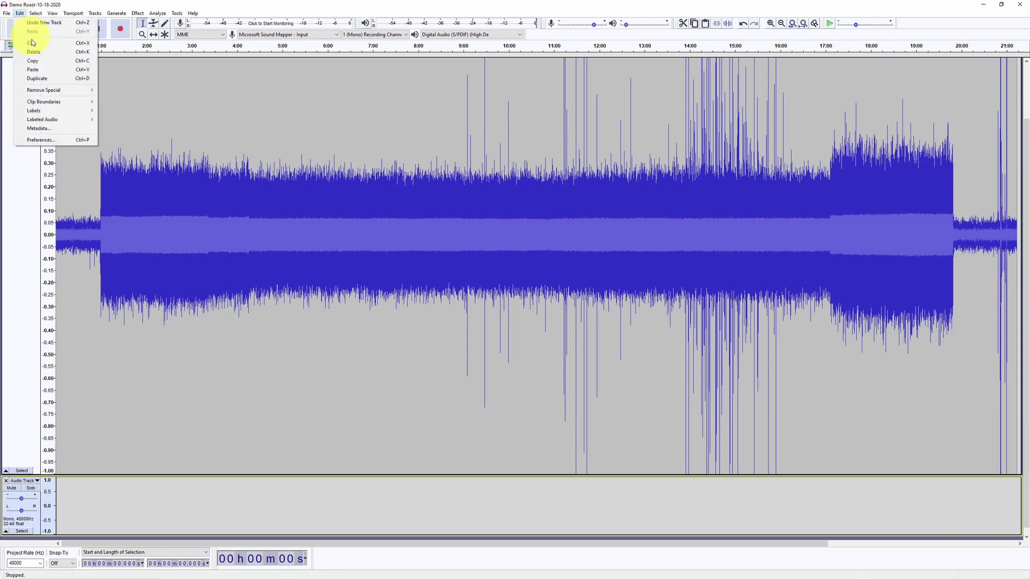
pyautogui.click(37, 70)
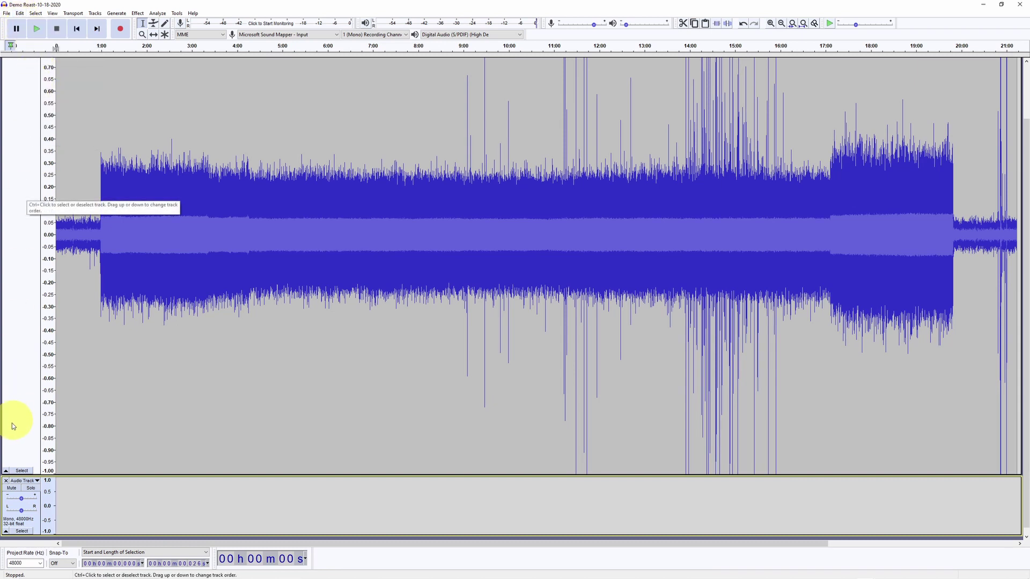
pyautogui.moveTo(57, 506); pyautogui.dragTo(51, 506)
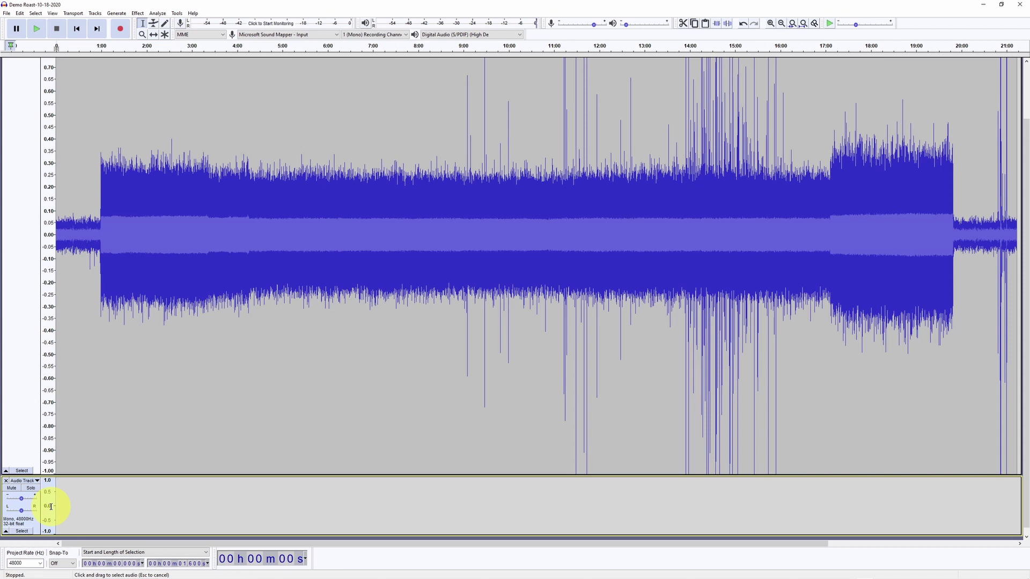
pyautogui.click(793, 24)
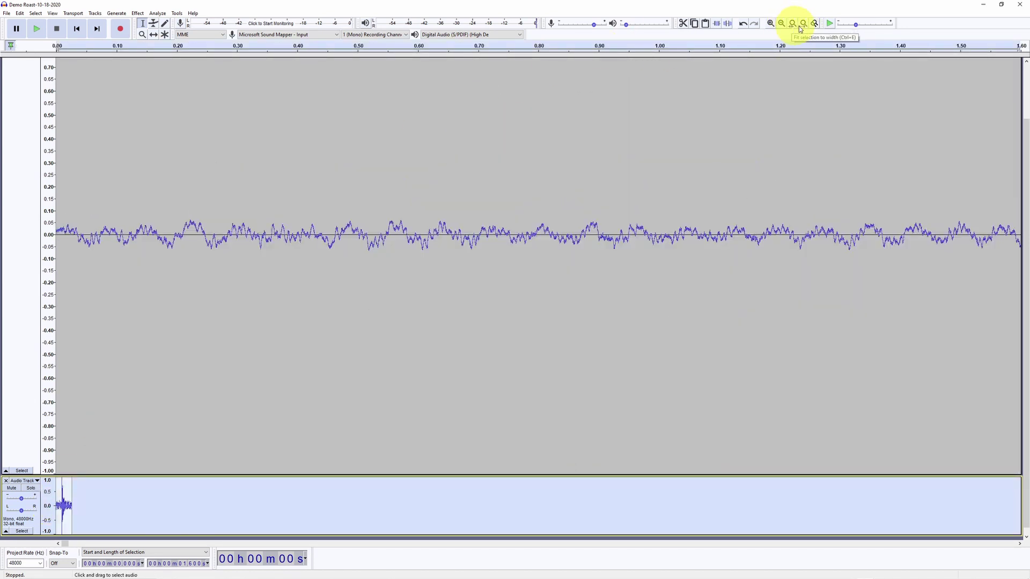
pyautogui.click(803, 25)
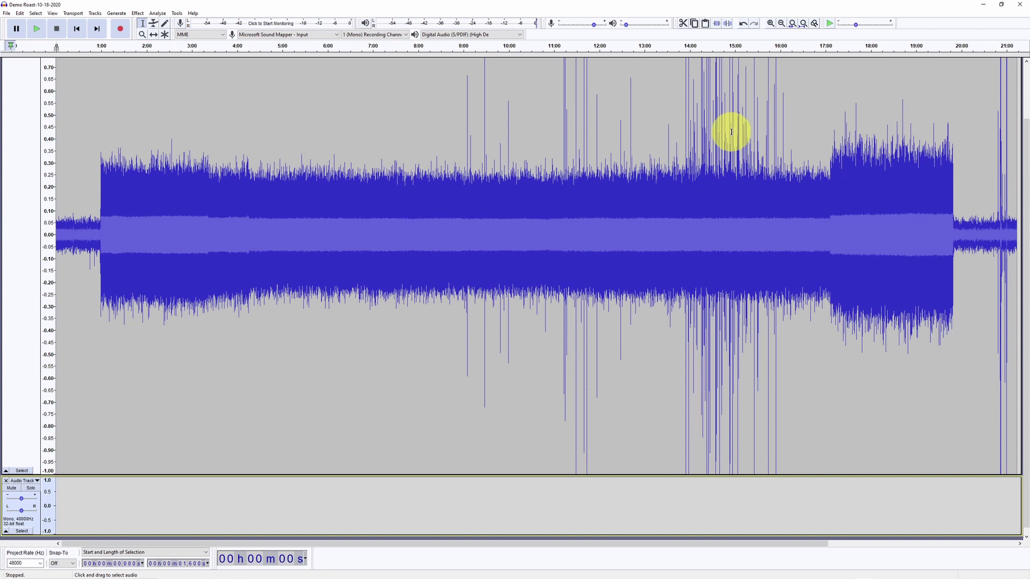
# Zoom from the 14:52–15:01 range down to millisecond detail on the crack near 14:56.953.
pyautogui.moveTo(729, 133); pyautogui.dragTo(736, 133)
pyautogui.scroll(2, 740, 124)
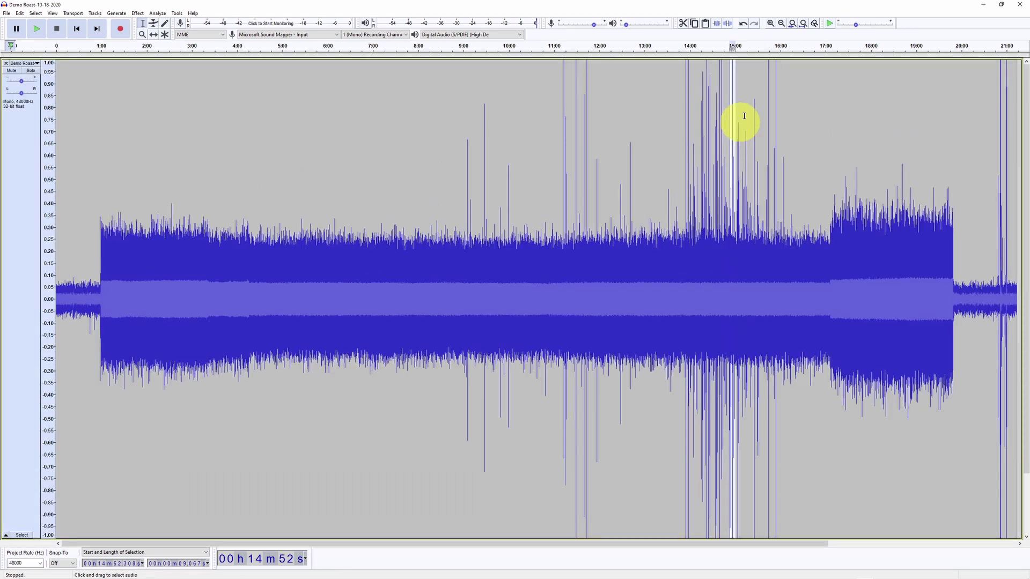
pyautogui.click(790, 24)
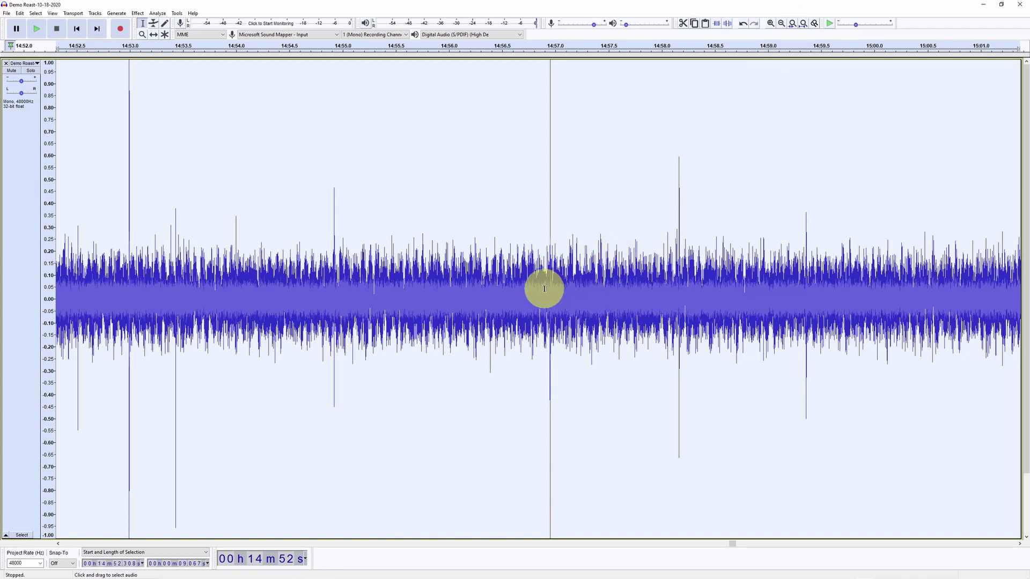
pyautogui.moveTo(545, 289); pyautogui.dragTo(553, 290)
pyautogui.click(792, 24)
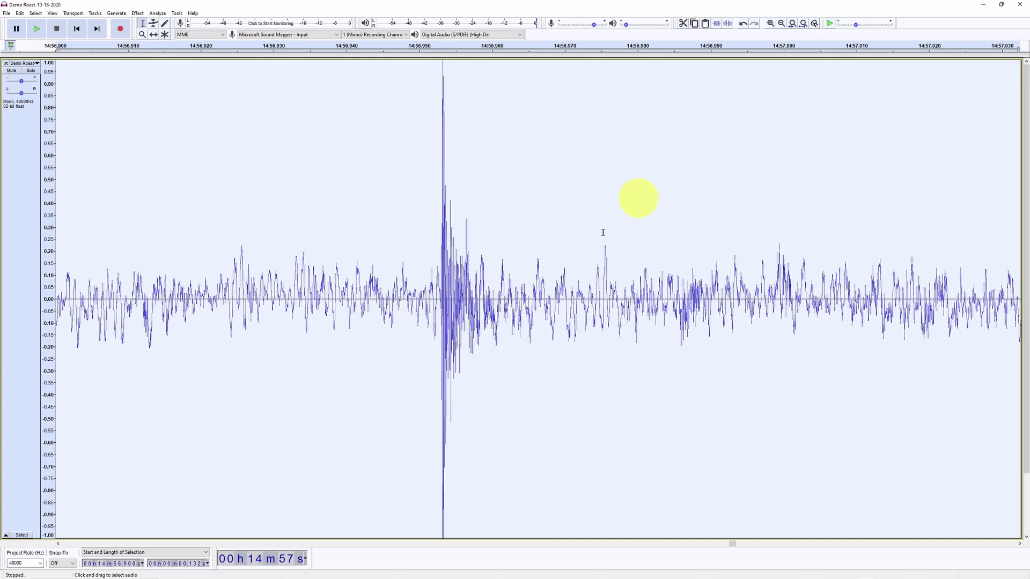
pyautogui.moveTo(261, 288); pyautogui.dragTo(677, 293)
pyautogui.click(791, 25)
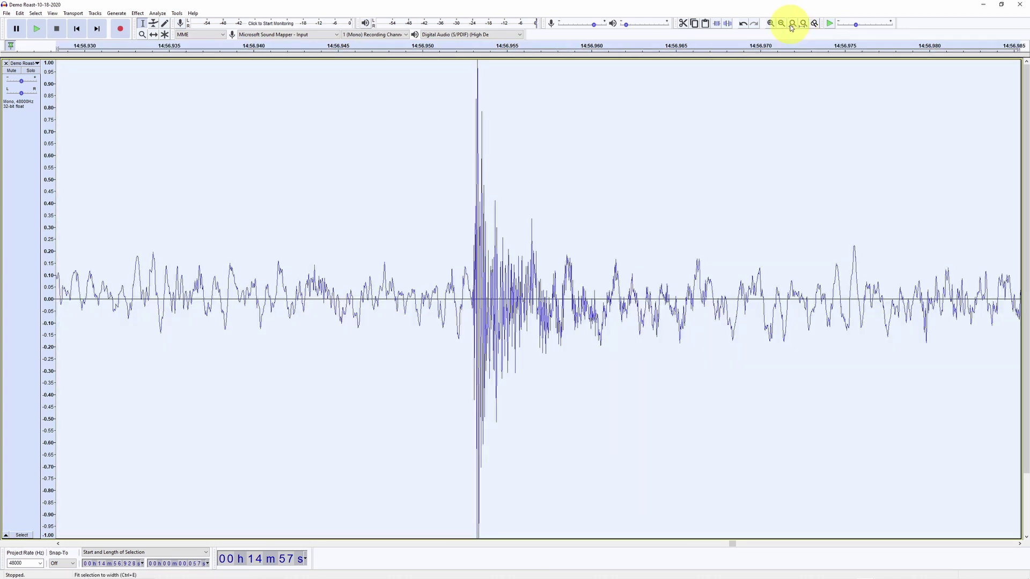
pyautogui.moveTo(254, 294); pyautogui.dragTo(831, 322)
pyautogui.click(791, 25)
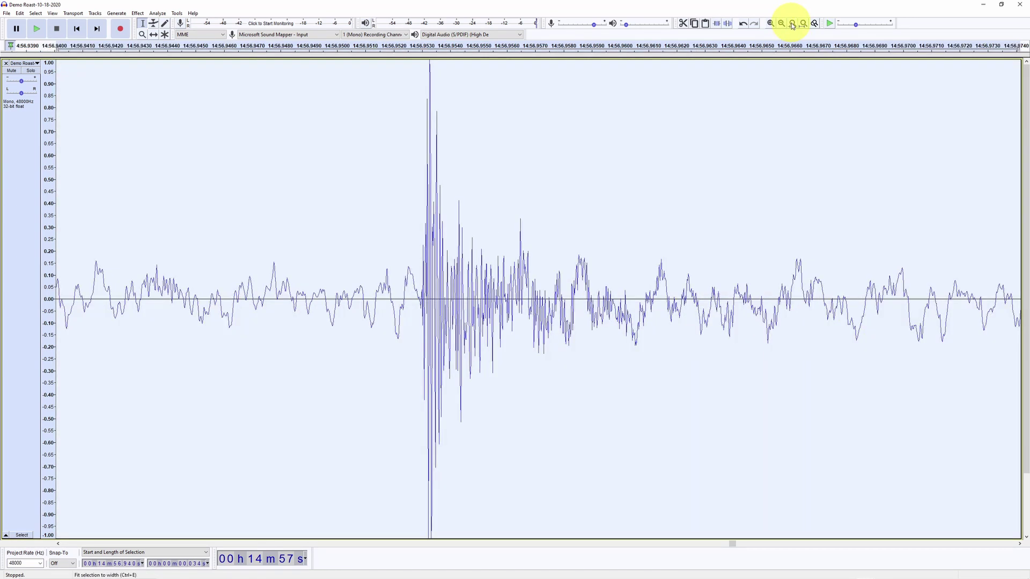
pyautogui.click(770, 26)
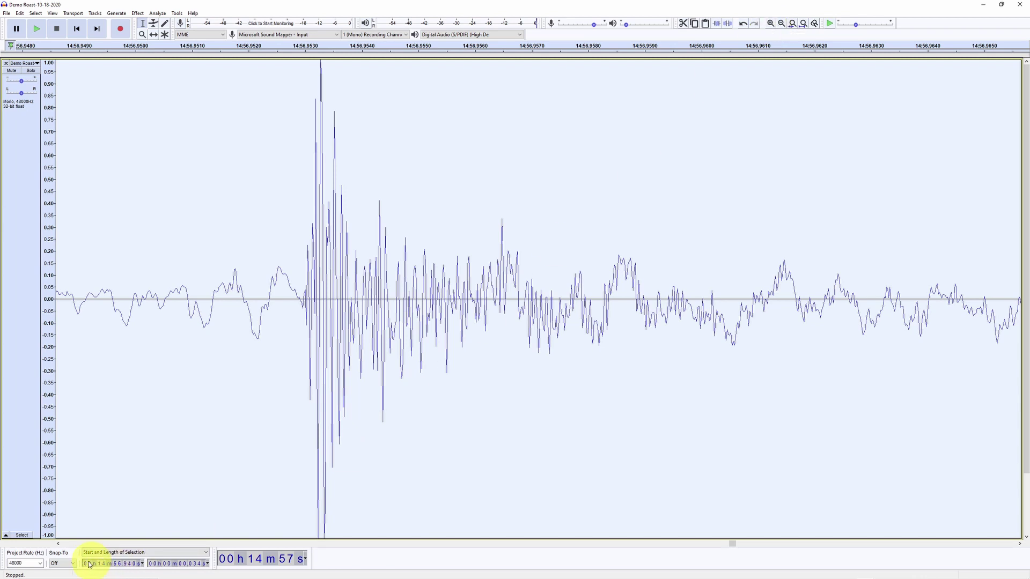
pyautogui.hscroll(-5, 59, 546)
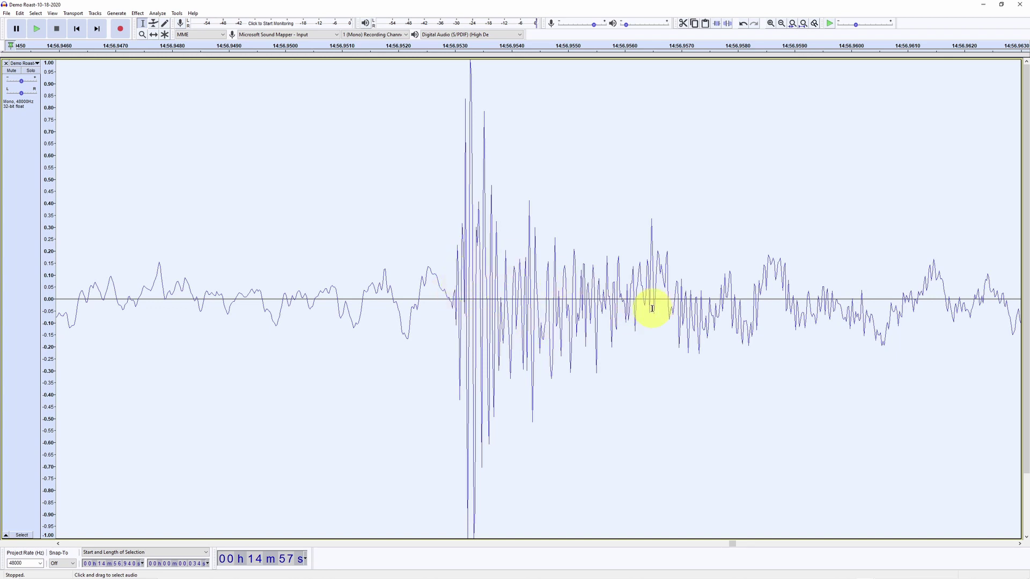
# Plot the spectrum of the quiet audio before the crack (peak near 793 Hz), then select its opening burst.
pyautogui.moveTo(108, 287); pyautogui.dragTo(417, 298)
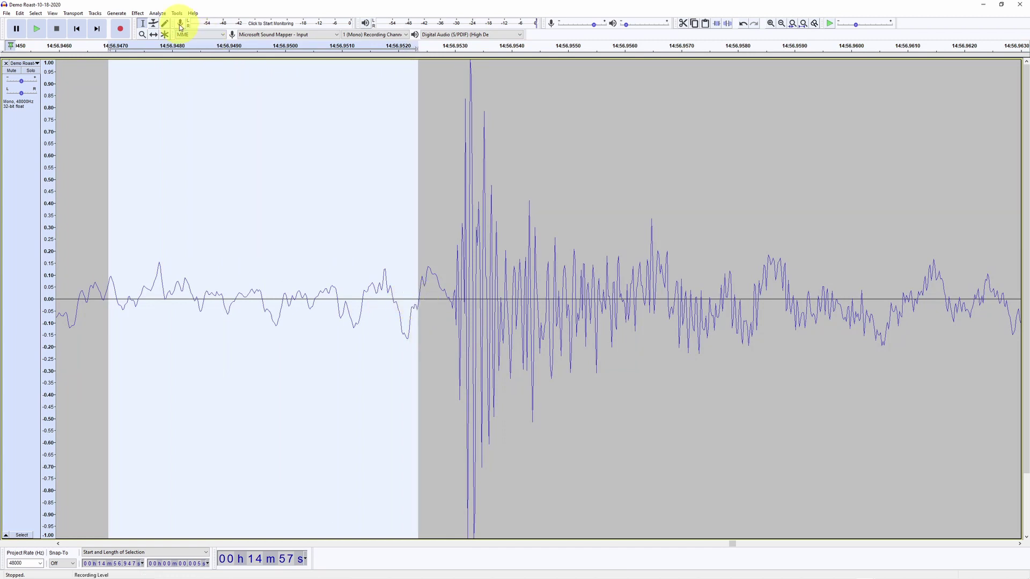
pyautogui.click(160, 15)
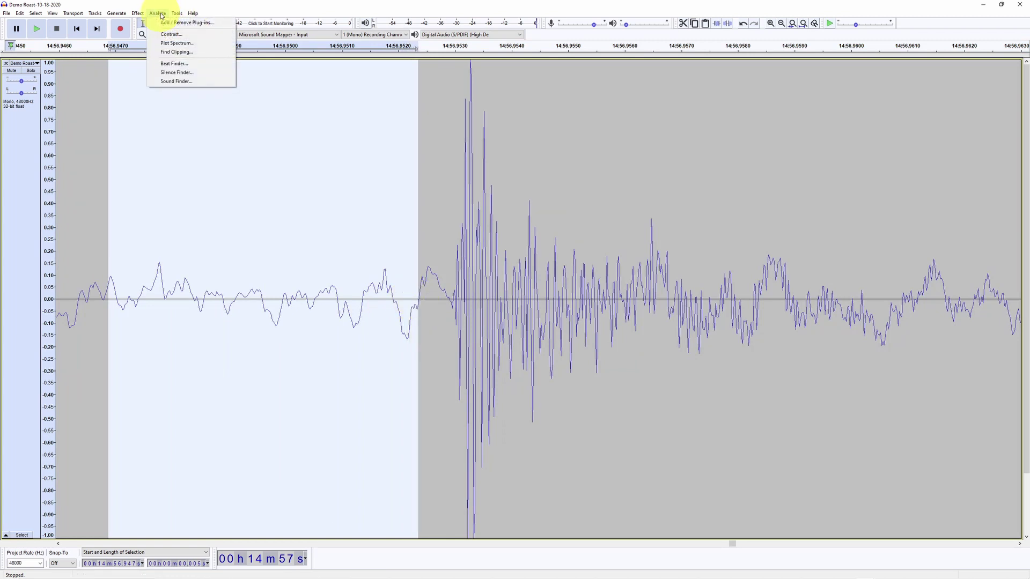
pyautogui.click(176, 43)
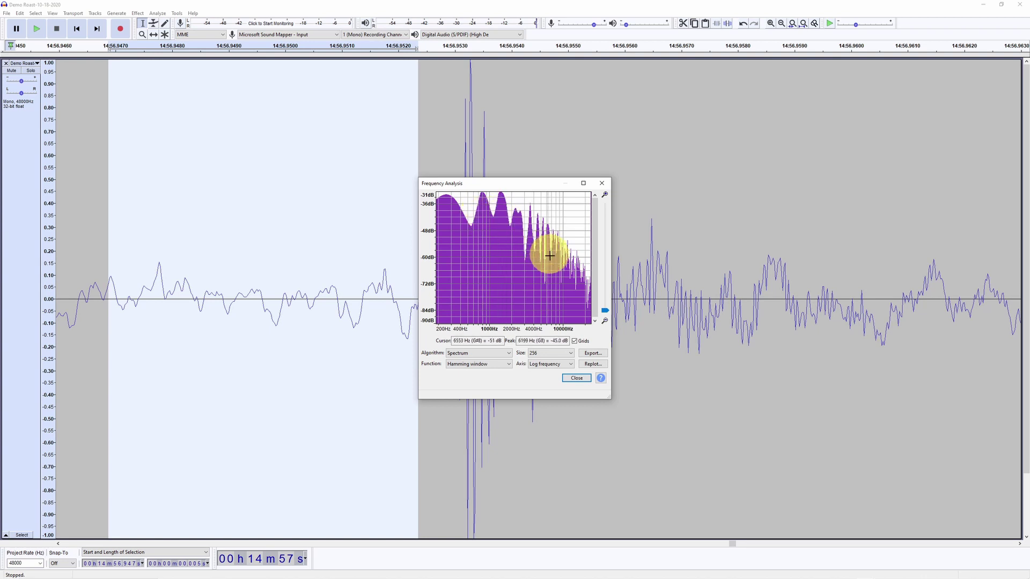
pyautogui.click(577, 378)
pyautogui.moveTo(448, 298); pyautogui.dragTo(738, 317)
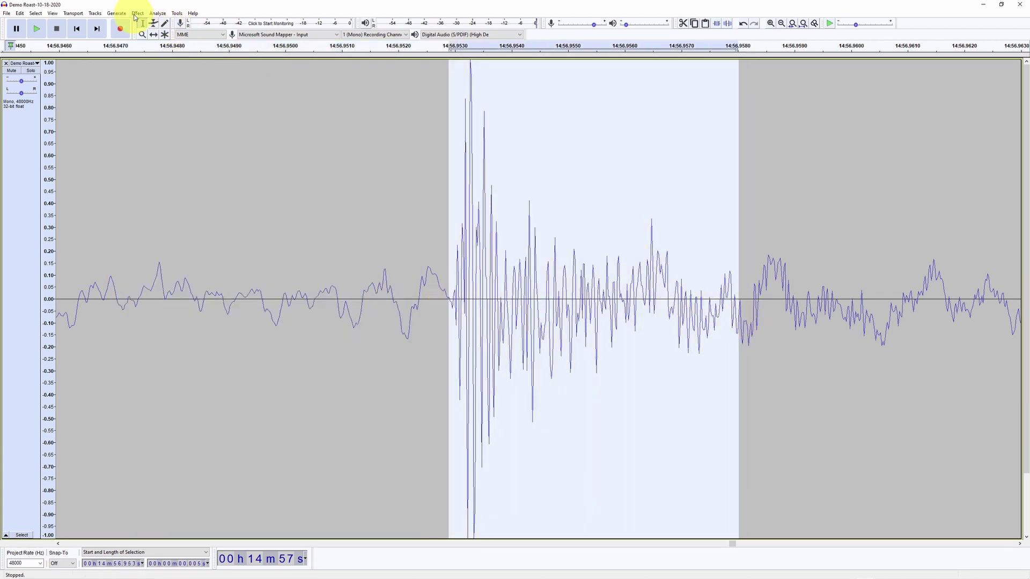
# Plot the spectrum of a longer stretch of the 14:56.953 crack, peaking around 7977 Hz.
pyautogui.click(158, 13)
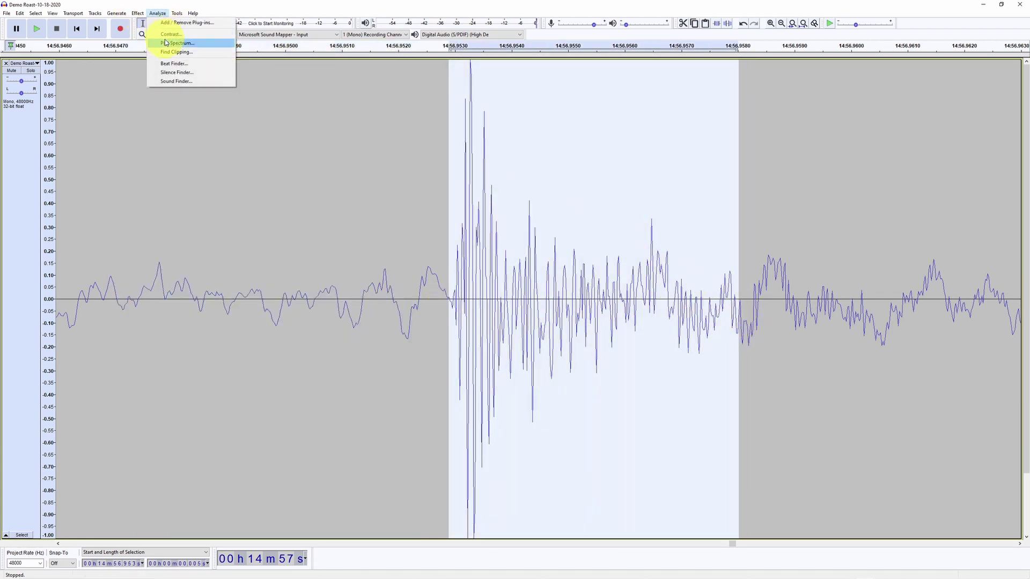
pyautogui.click(166, 43)
pyautogui.click(576, 377)
pyautogui.moveTo(455, 299); pyautogui.dragTo(846, 326)
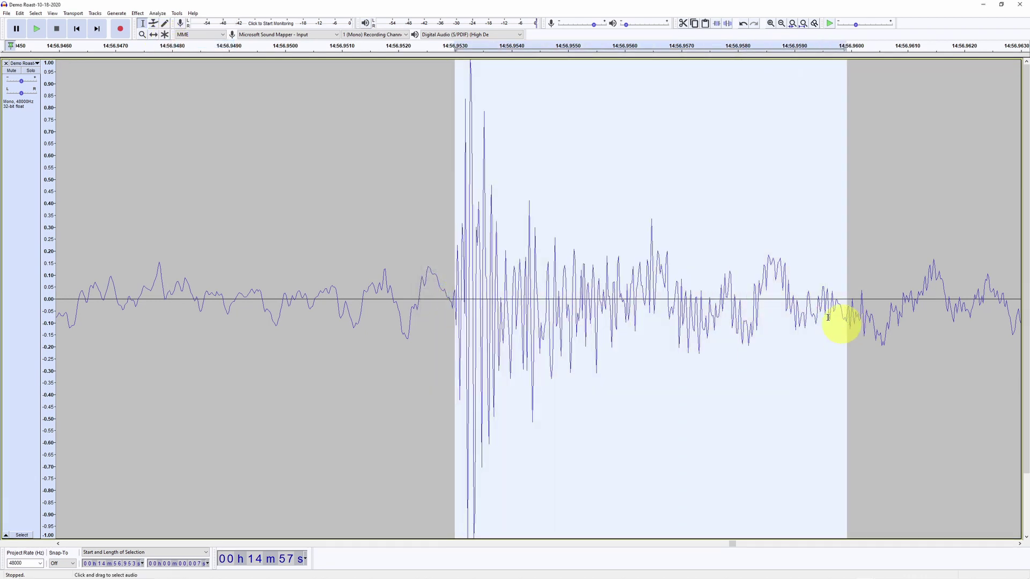
pyautogui.click(157, 13)
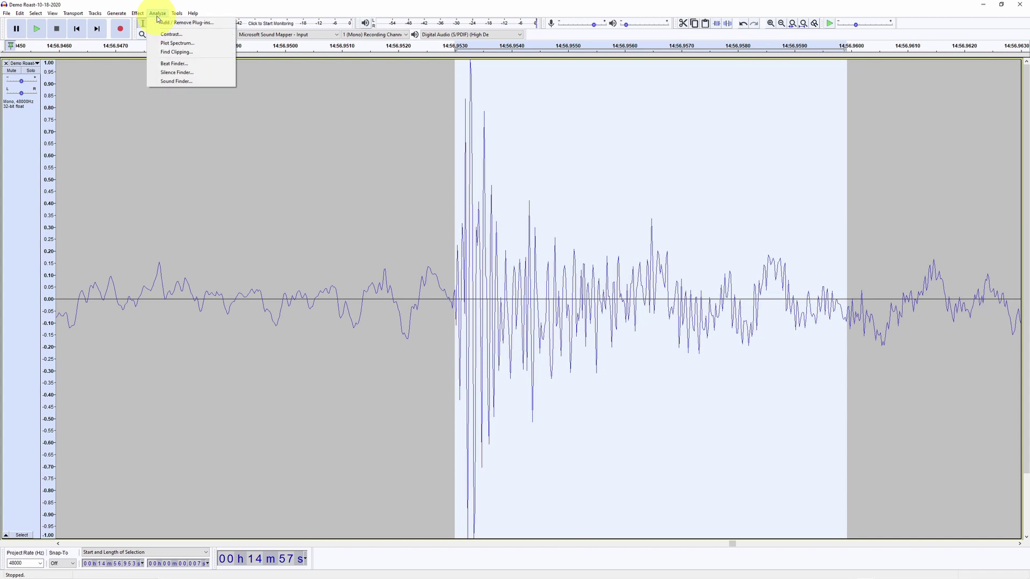
pyautogui.click(168, 43)
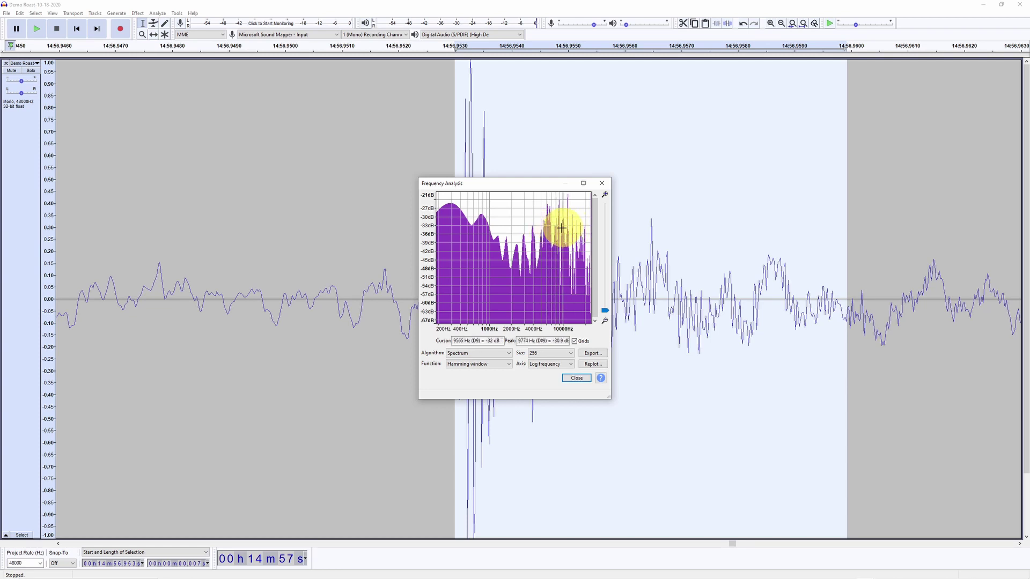
pyautogui.click(577, 379)
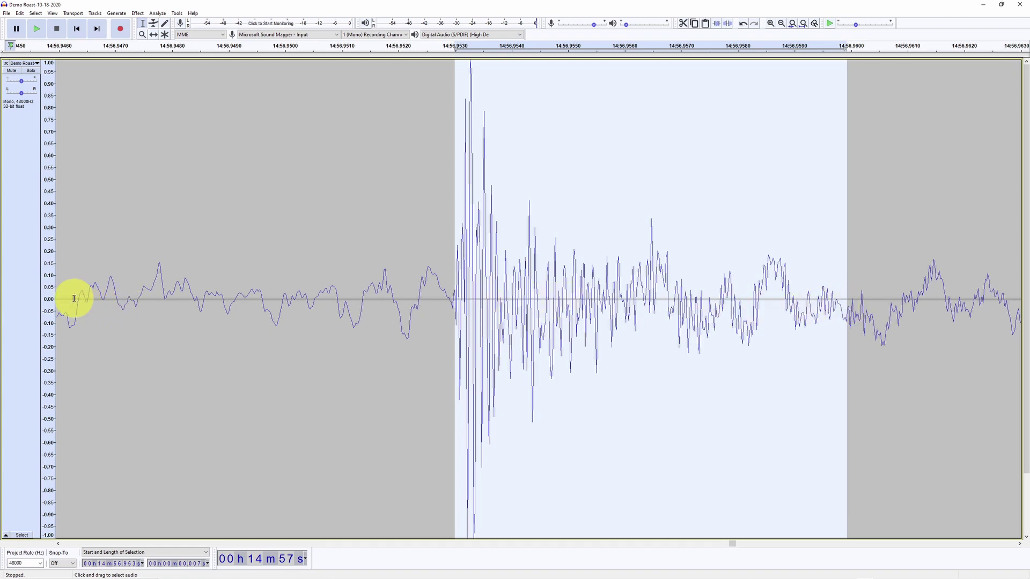
# Copy the whole visible 14:56.953 crack section and scroll down to the Audio Track.
pyautogui.moveTo(67, 298); pyautogui.dragTo(1001, 322)
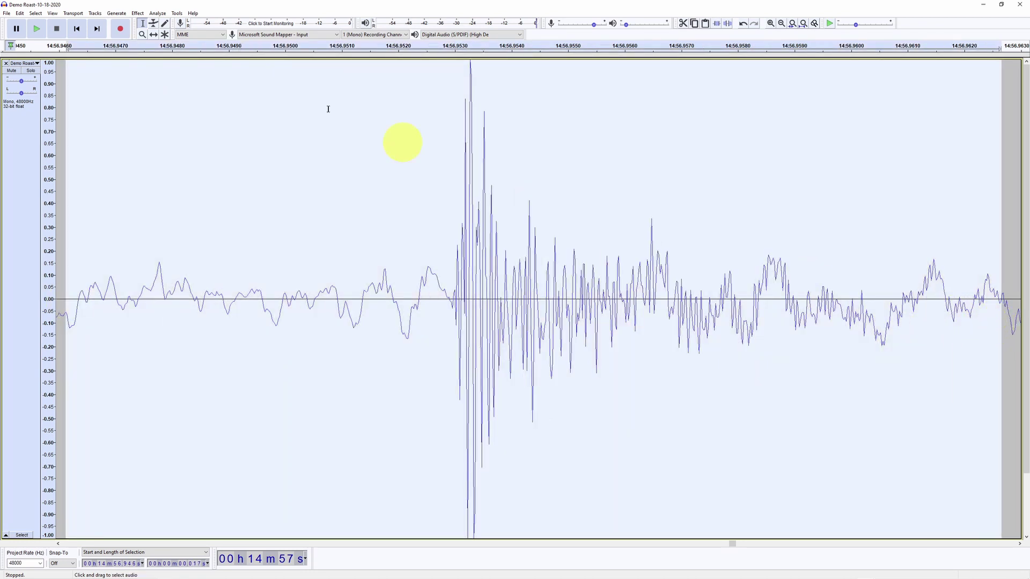
pyautogui.click(20, 13)
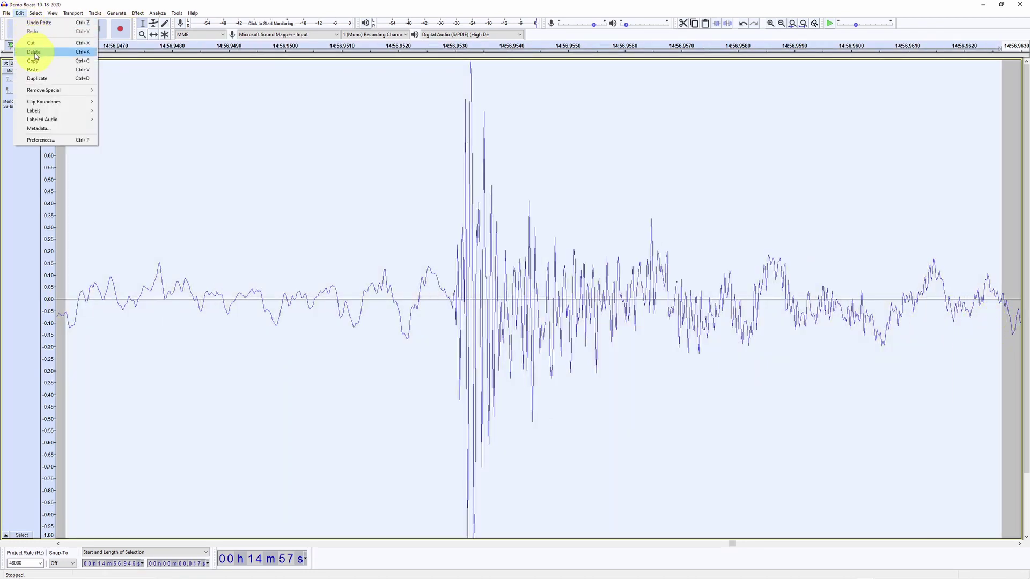
pyautogui.click(34, 62)
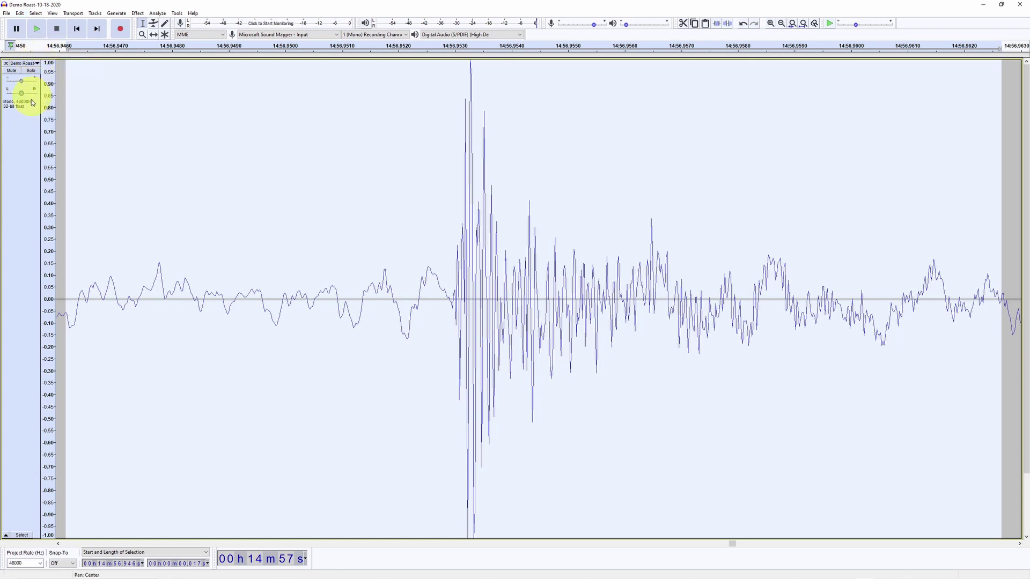
pyautogui.moveTo(1018, 487); pyautogui.dragTo(970, 526)
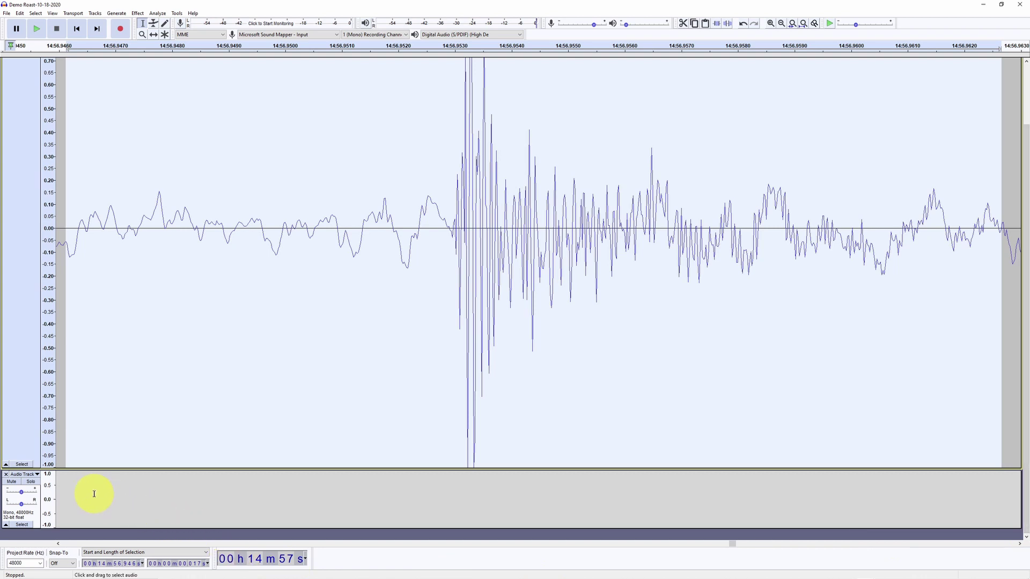
# Zoom to the Audio Track's start and paste the second crack at 0.026 s, after the first clip.
pyautogui.moveTo(62, 499); pyautogui.dragTo(41, 488)
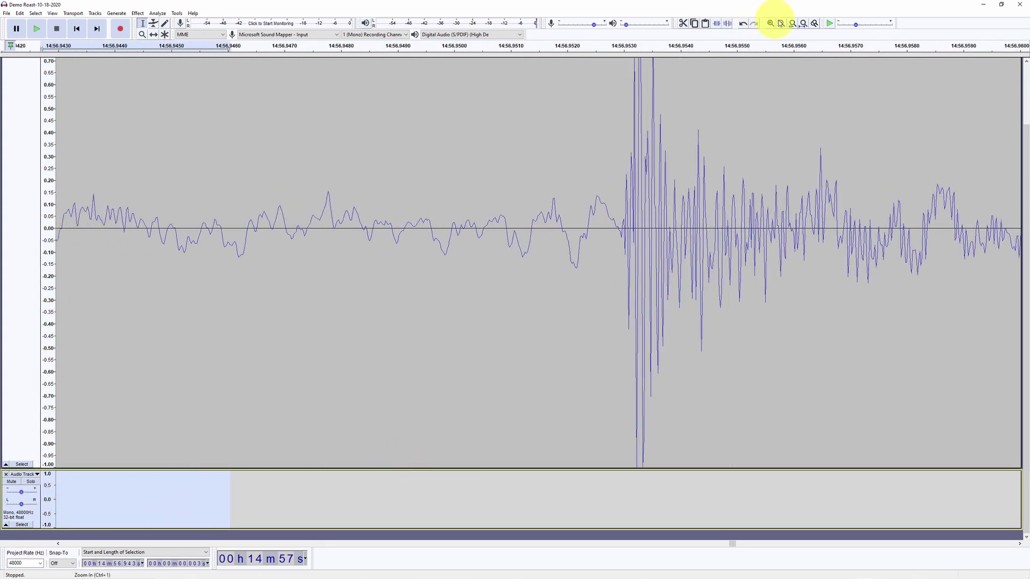
pyautogui.click(803, 23)
pyautogui.moveTo(63, 499); pyautogui.dragTo(41, 501)
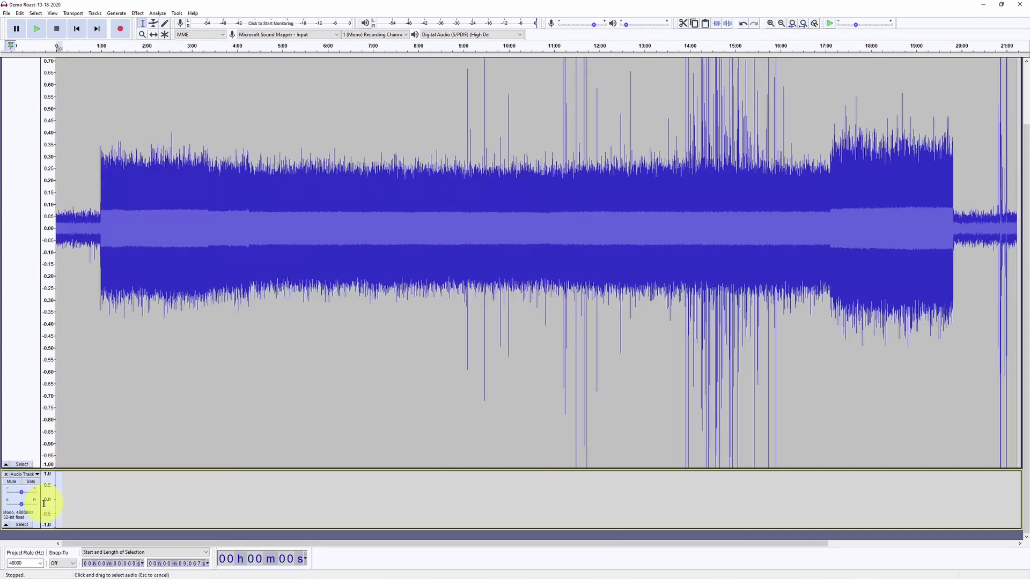
pyautogui.click(792, 23)
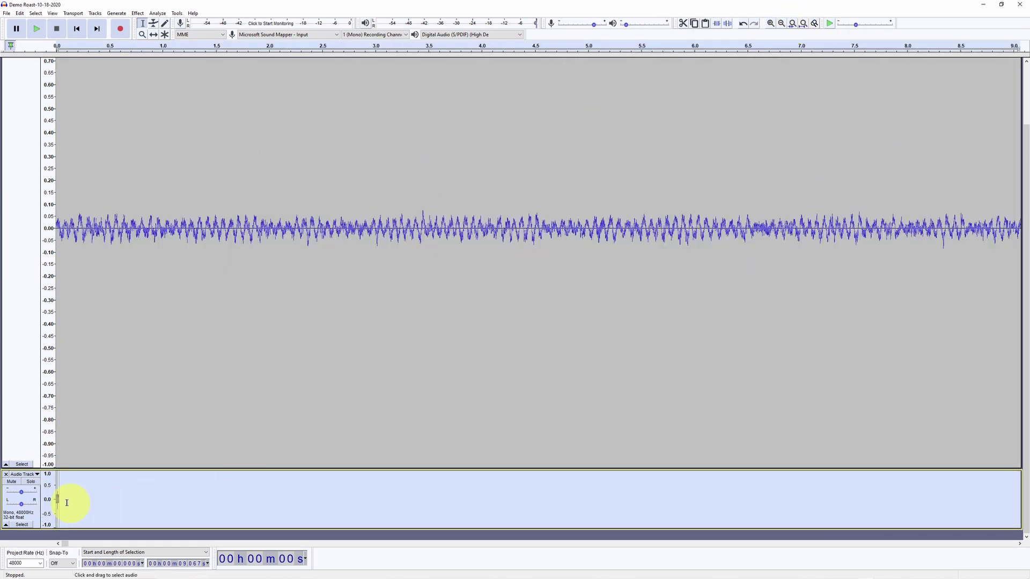
pyautogui.moveTo(65, 499); pyautogui.dragTo(55, 499)
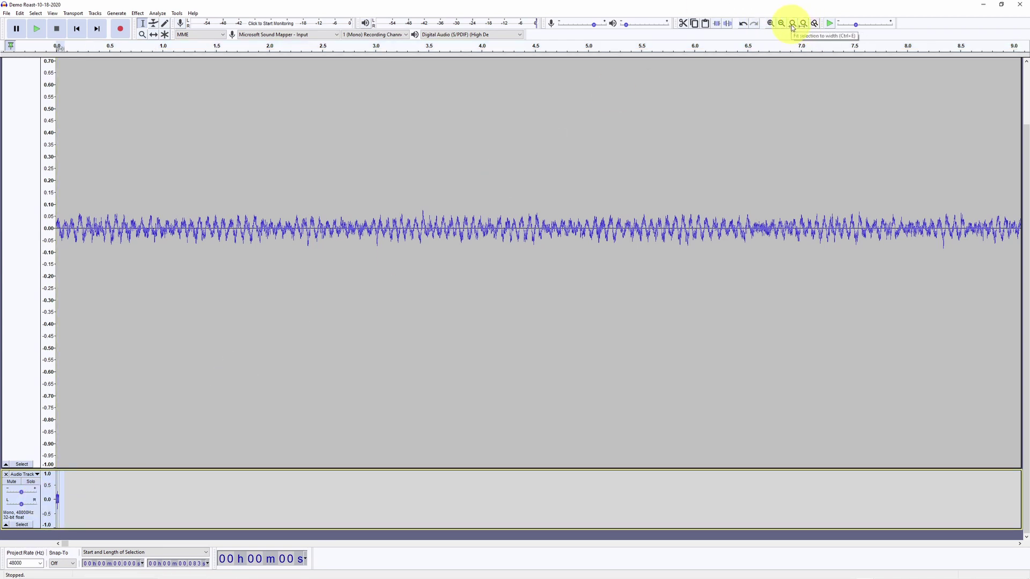
pyautogui.click(792, 24)
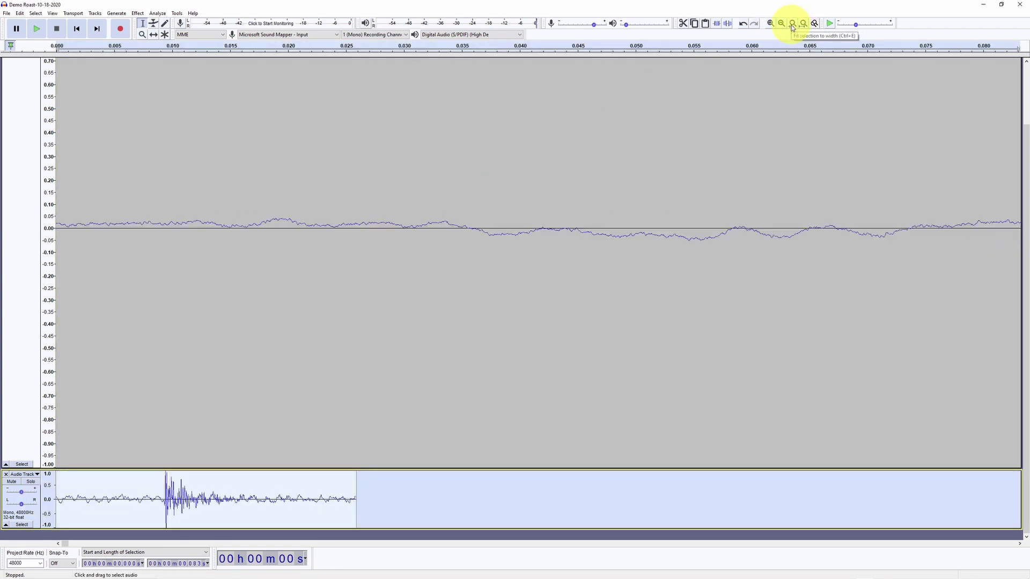
pyautogui.click(362, 501)
pyautogui.click(20, 13)
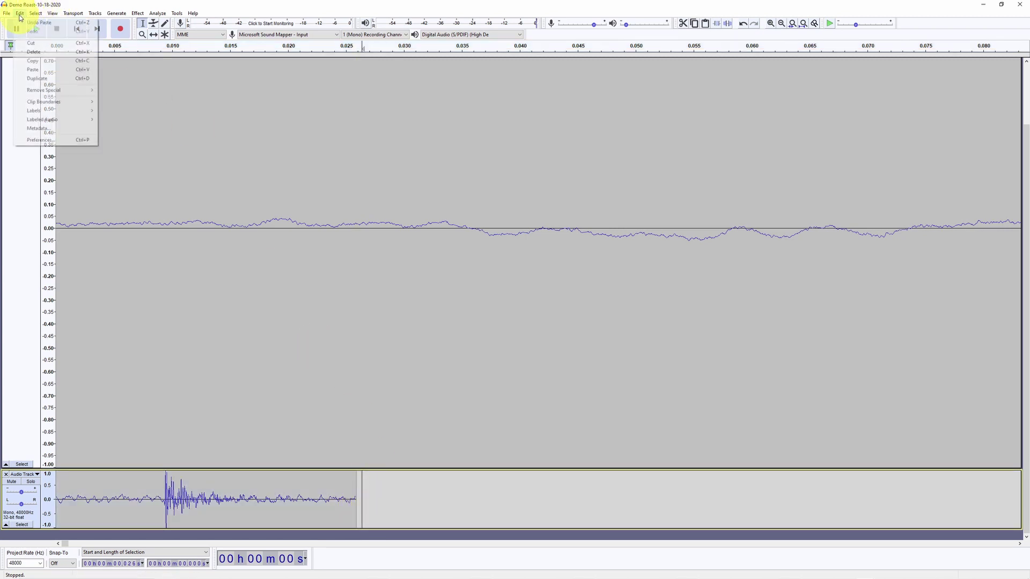
pyautogui.click(38, 69)
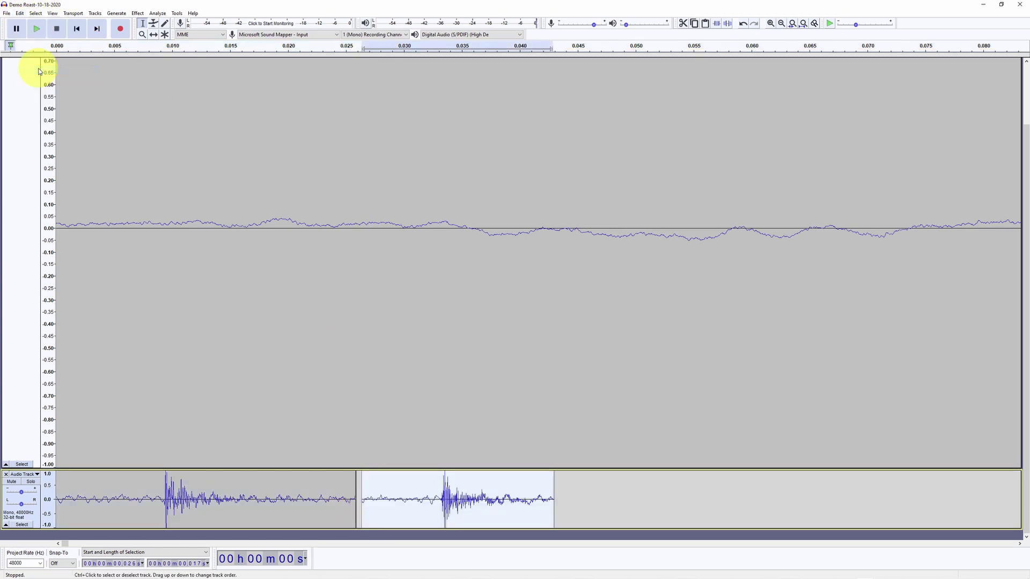
pyautogui.click(593, 512)
# Shrink the Demo Roast track, enlarge the Audio Track, and fit both crack clips (about 0.043 s) to the width.
pyautogui.moveTo(559, 467); pyautogui.dragTo(584, 86)
pyautogui.moveTo(586, 180); pyautogui.dragTo(576, 546)
pyautogui.moveTo(553, 329); pyautogui.dragTo(48, 319)
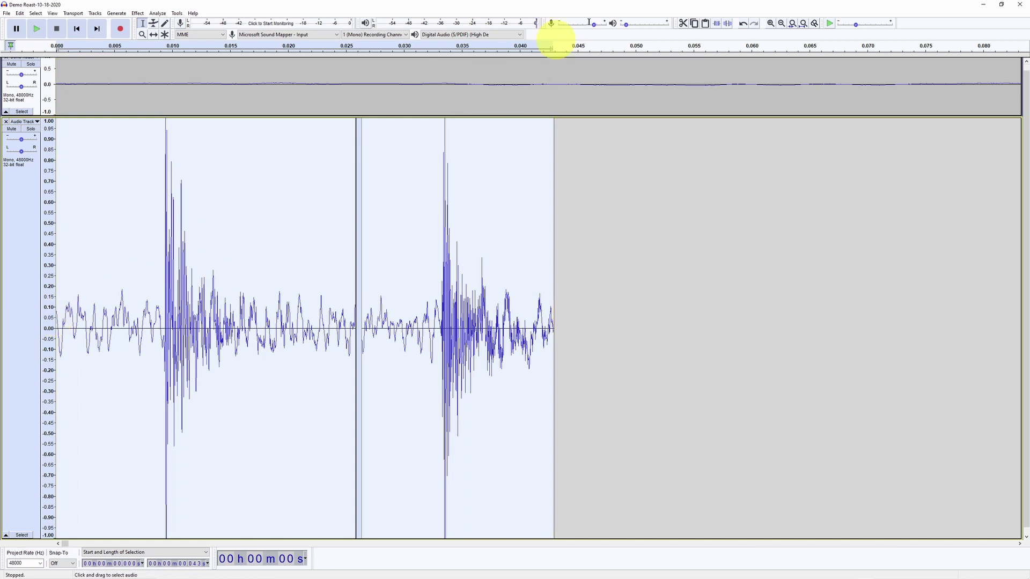
pyautogui.click(792, 24)
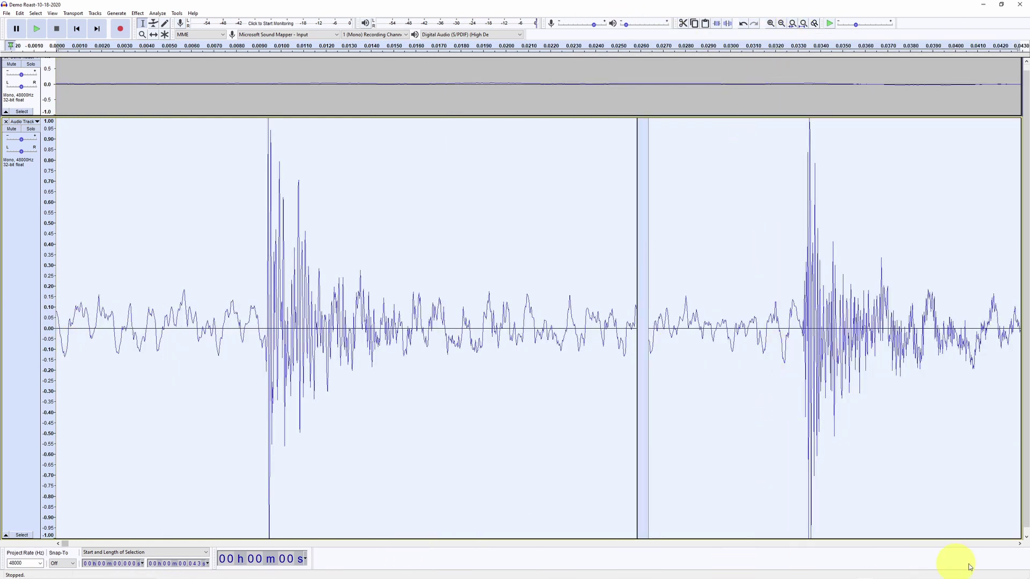
pyautogui.click(1020, 543)
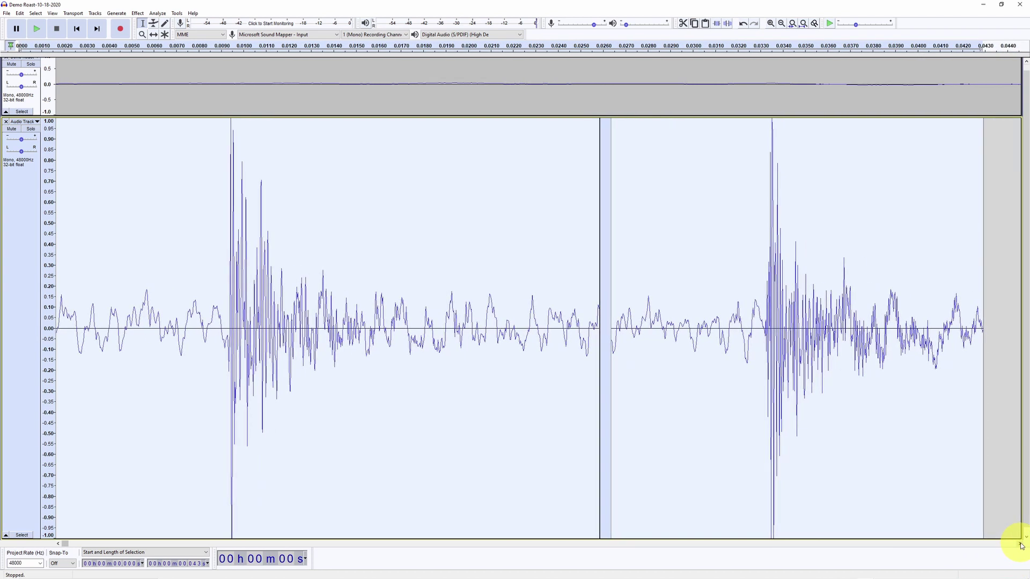